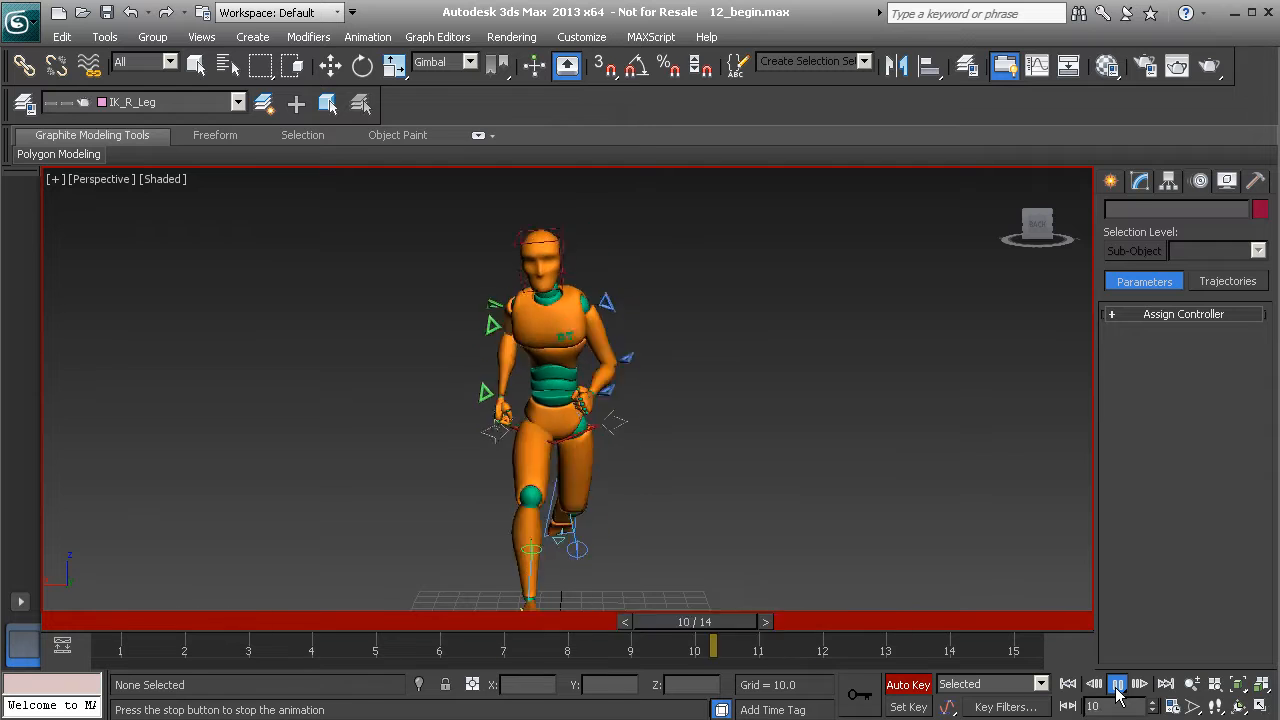
# Stop the playback, select the neck control CC_Neck01 and rotate it to -4.717 on X at frame 1
pyautogui.scroll(3, 880, 300)
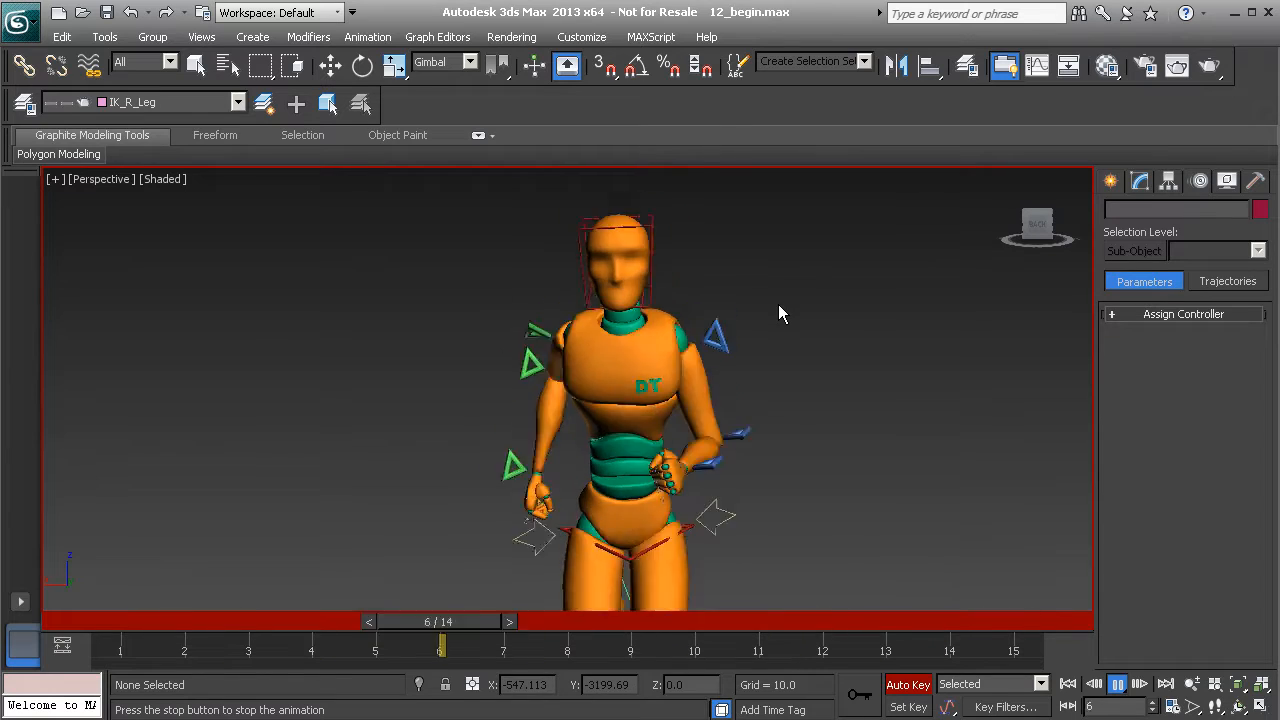
pyautogui.click(1118, 686)
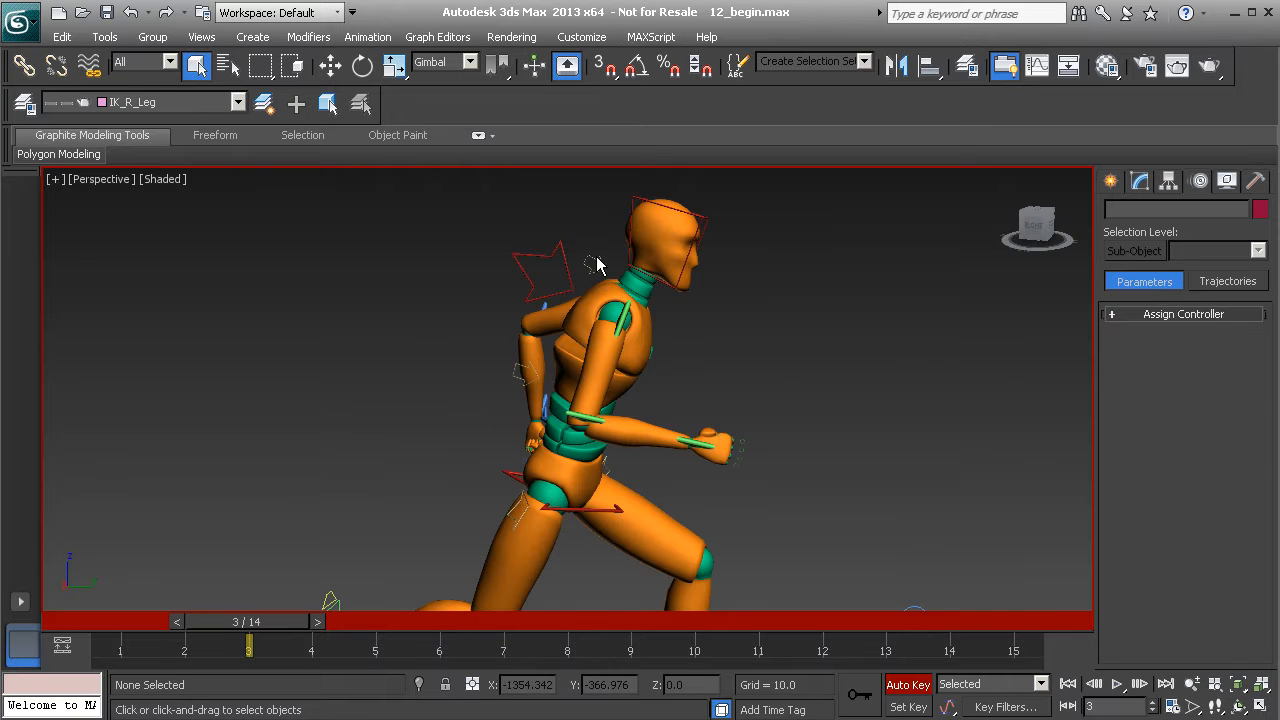
pyautogui.click(594, 265)
pyautogui.keyDown('alt'); pyautogui.moveTo(788, 320); pyautogui.dragTo(627, 289, button='middle'); pyautogui.keyUp('alt')
pyautogui.press('e')
pyautogui.moveTo(680, 302); pyautogui.dragTo(693, 301)
pyautogui.moveTo(258, 621); pyautogui.dragTo(152, 615)
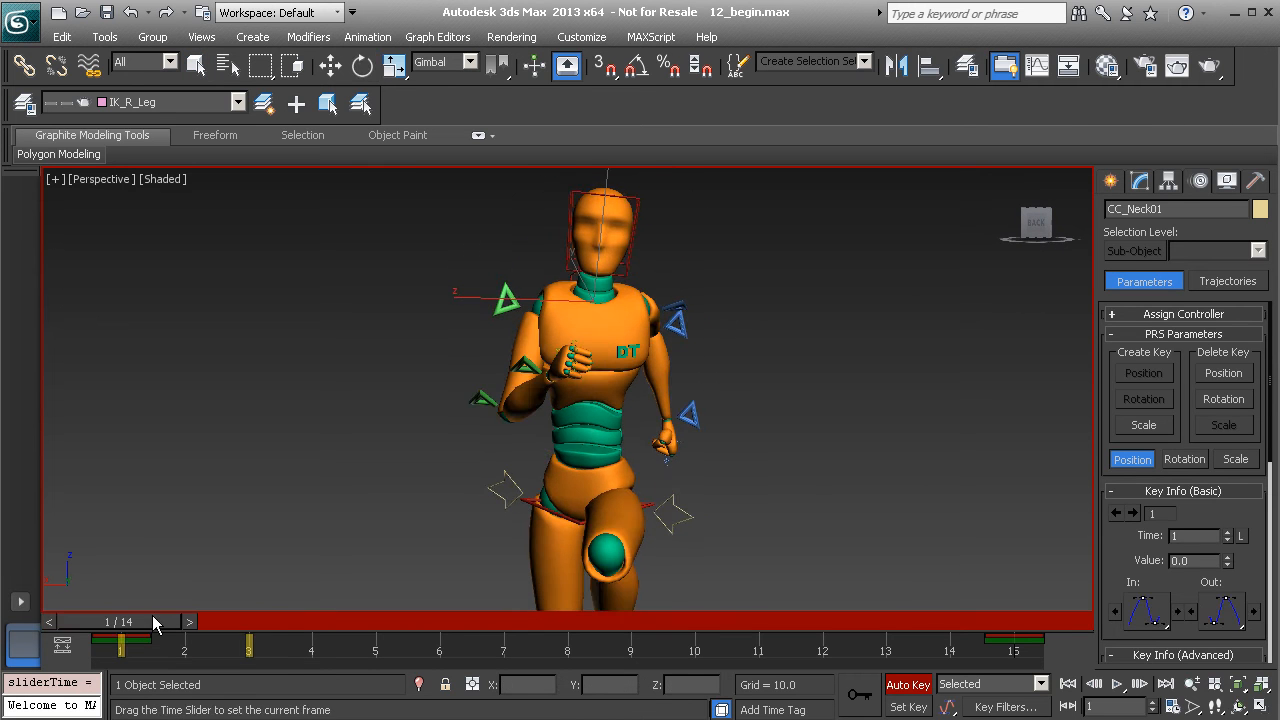
pyautogui.moveTo(528, 414); pyautogui.dragTo(506, 432, button='middle')
pyautogui.scroll(-2, 475, 446)
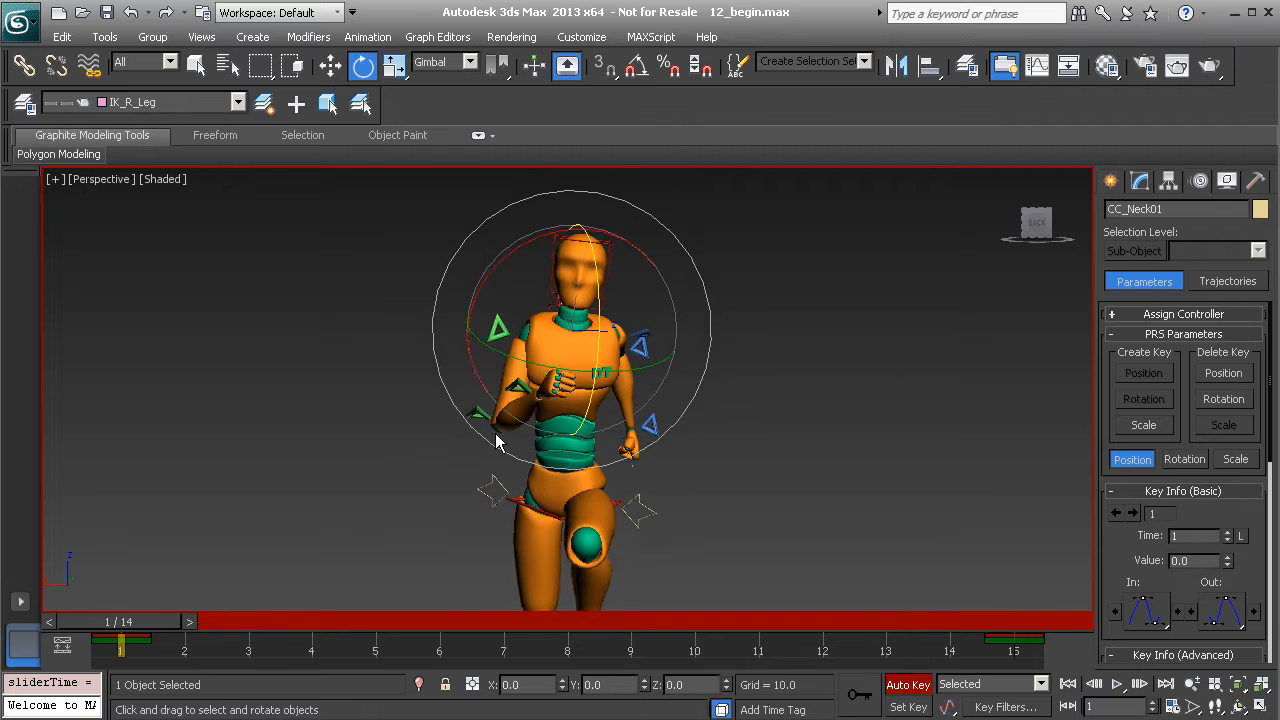
pyautogui.moveTo(654, 285); pyautogui.dragTo(646, 260)
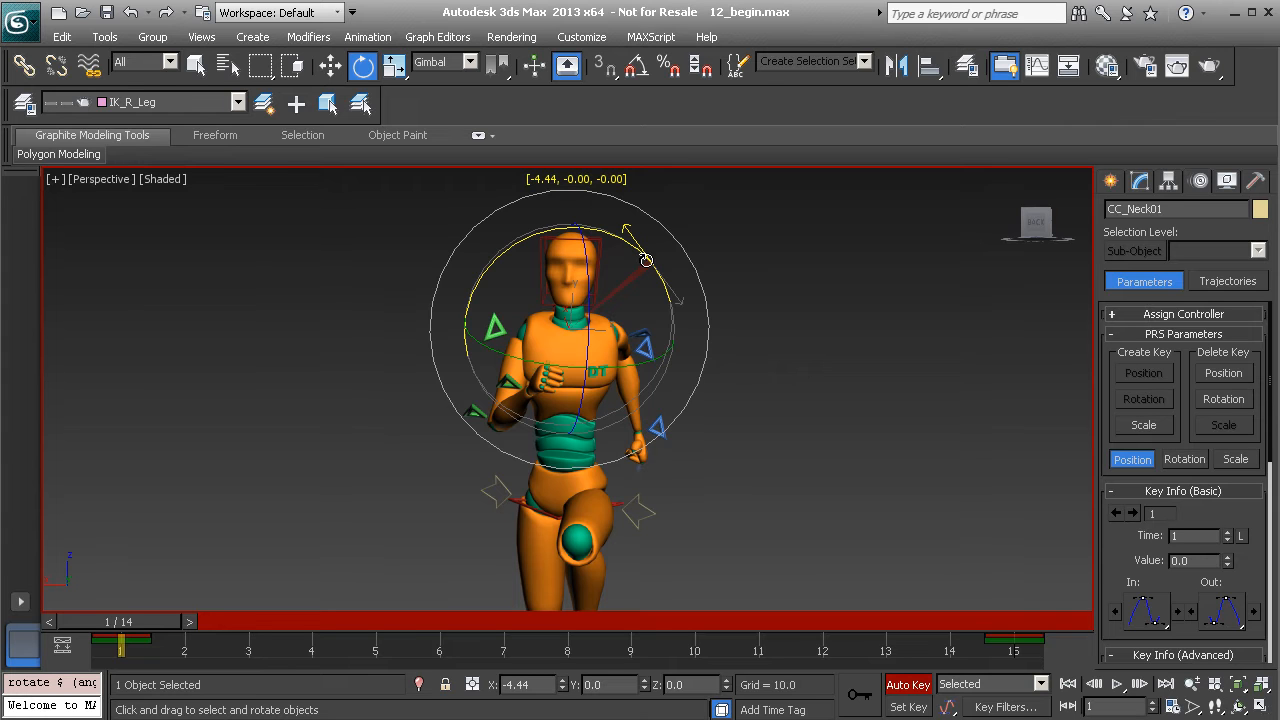
pyautogui.moveTo(646, 260); pyautogui.dragTo(645, 260)
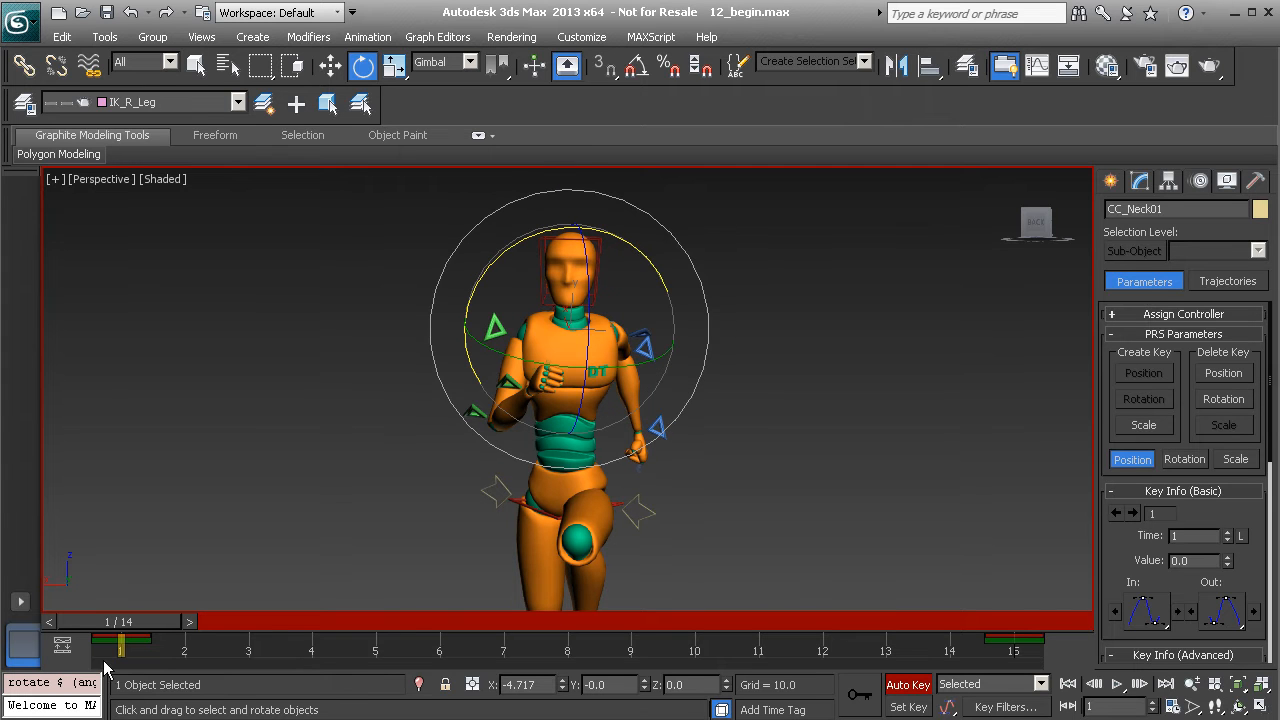
# Copy the neck's frame 1 key to frame 15 and set its X rotation to 4.717 at frame 8
pyautogui.keyDown('shift'); pyautogui.moveTo(120, 636); pyautogui.dragTo(990, 664); pyautogui.keyUp('shift')
pyautogui.moveTo(385, 620); pyautogui.dragTo(578, 640)
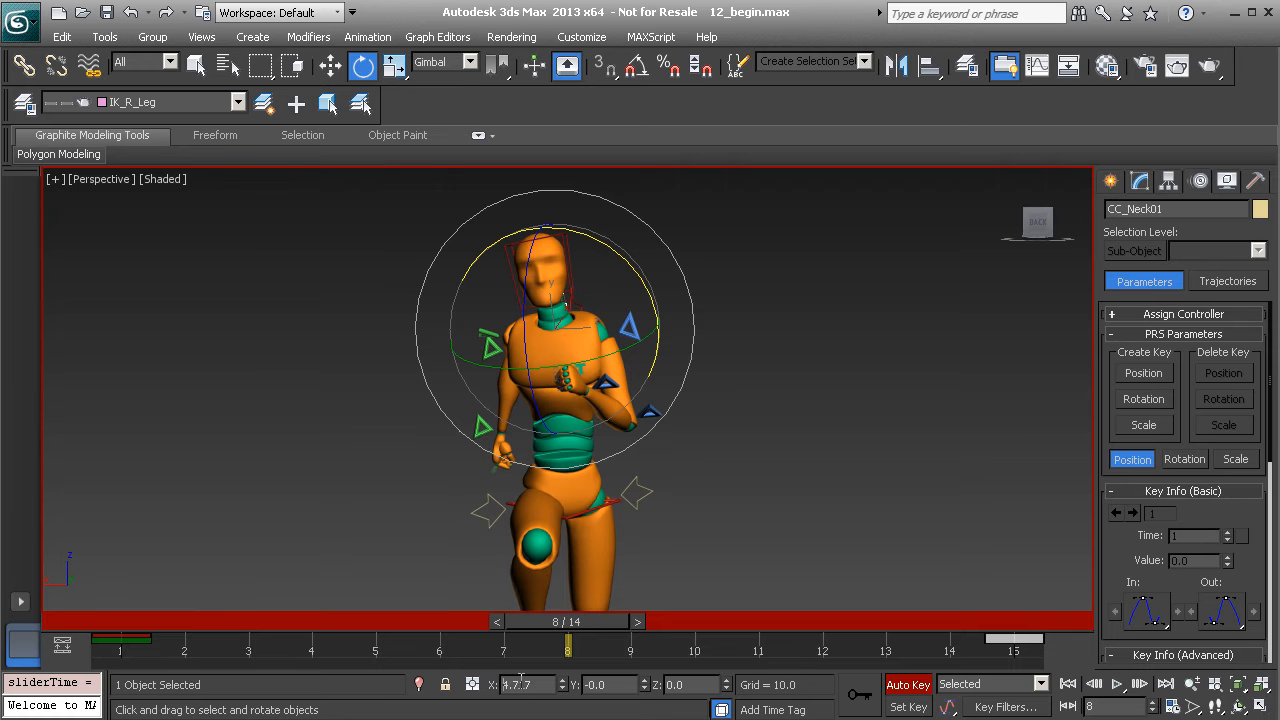
pyautogui.press('Return')
# Play back the run cycle and examine the neck's pose from the side at frames 10, 5 and 9
pyautogui.moveTo(615, 629); pyautogui.dragTo(130, 590)
pyautogui.click(1121, 686)
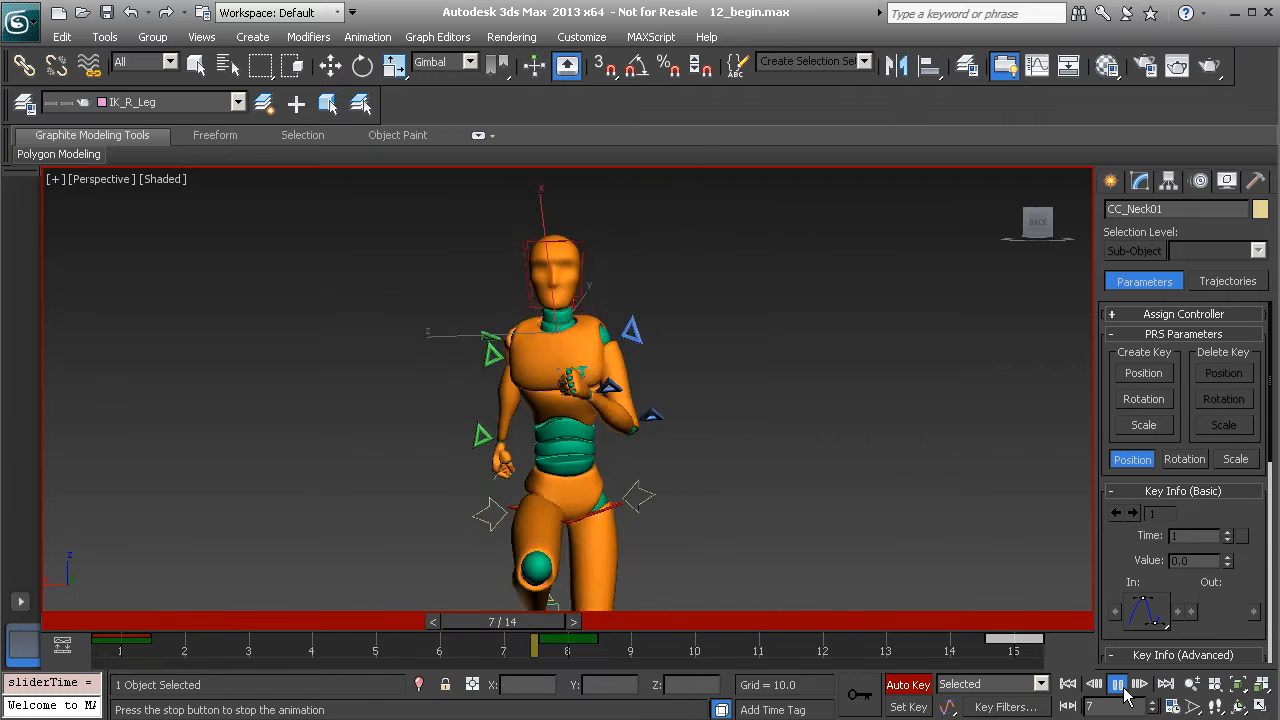
pyautogui.click(1118, 685)
pyautogui.press('e')
pyautogui.keyDown('alt'); pyautogui.moveTo(696, 463); pyautogui.dragTo(651, 357, button='middle'); pyautogui.keyUp('alt')
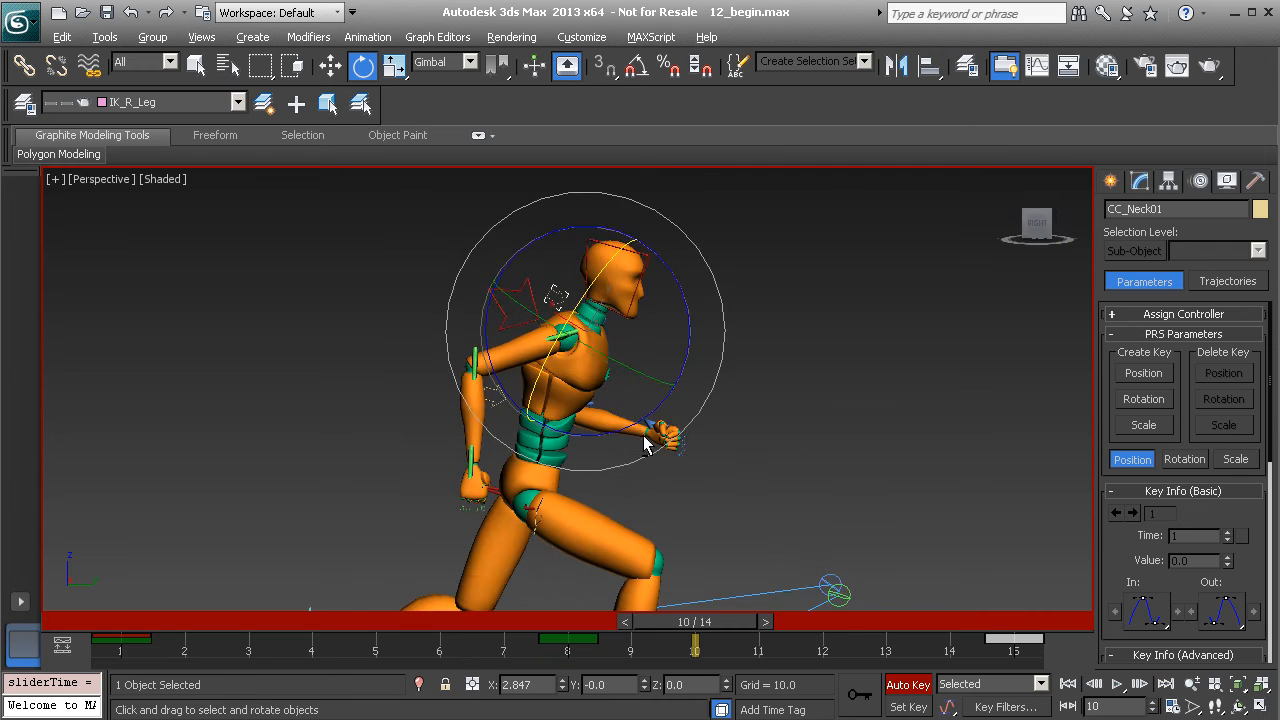
pyautogui.keyDown('alt'); pyautogui.moveTo(646, 441); pyautogui.dragTo(643, 352, button='middle'); pyautogui.keyUp('alt')
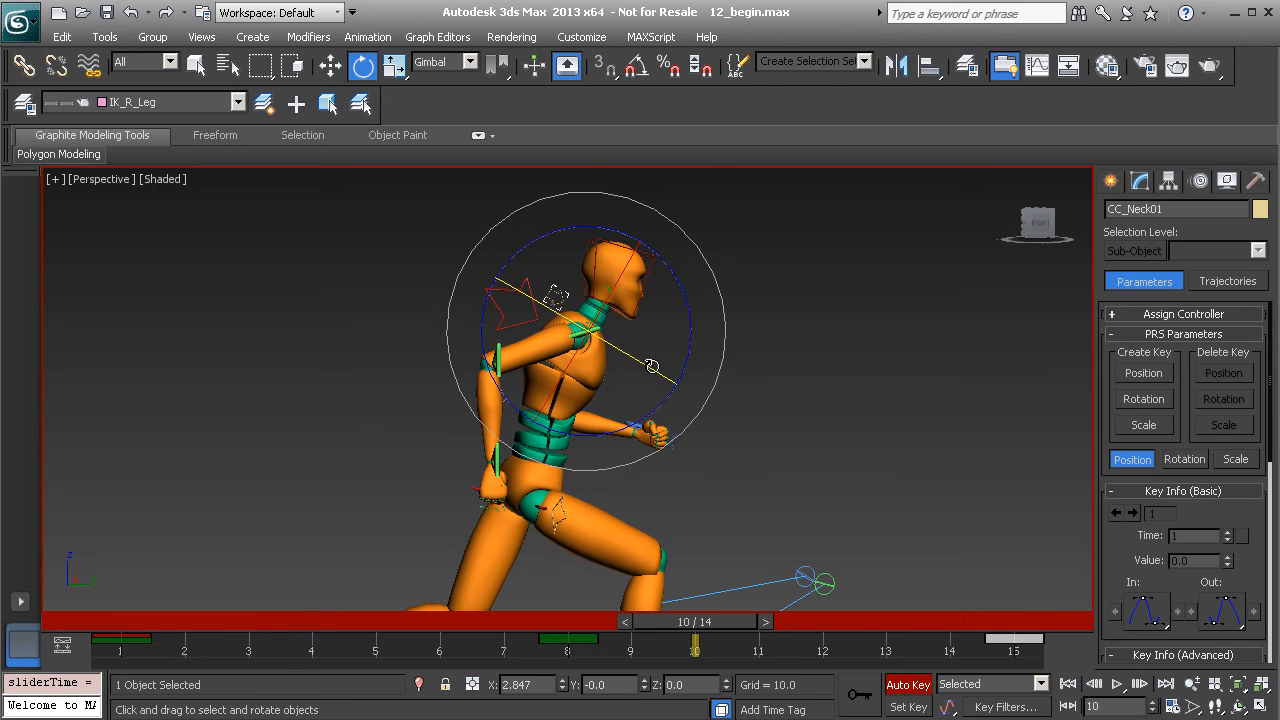
pyautogui.moveTo(711, 620); pyautogui.dragTo(378, 601)
pyautogui.press('e')
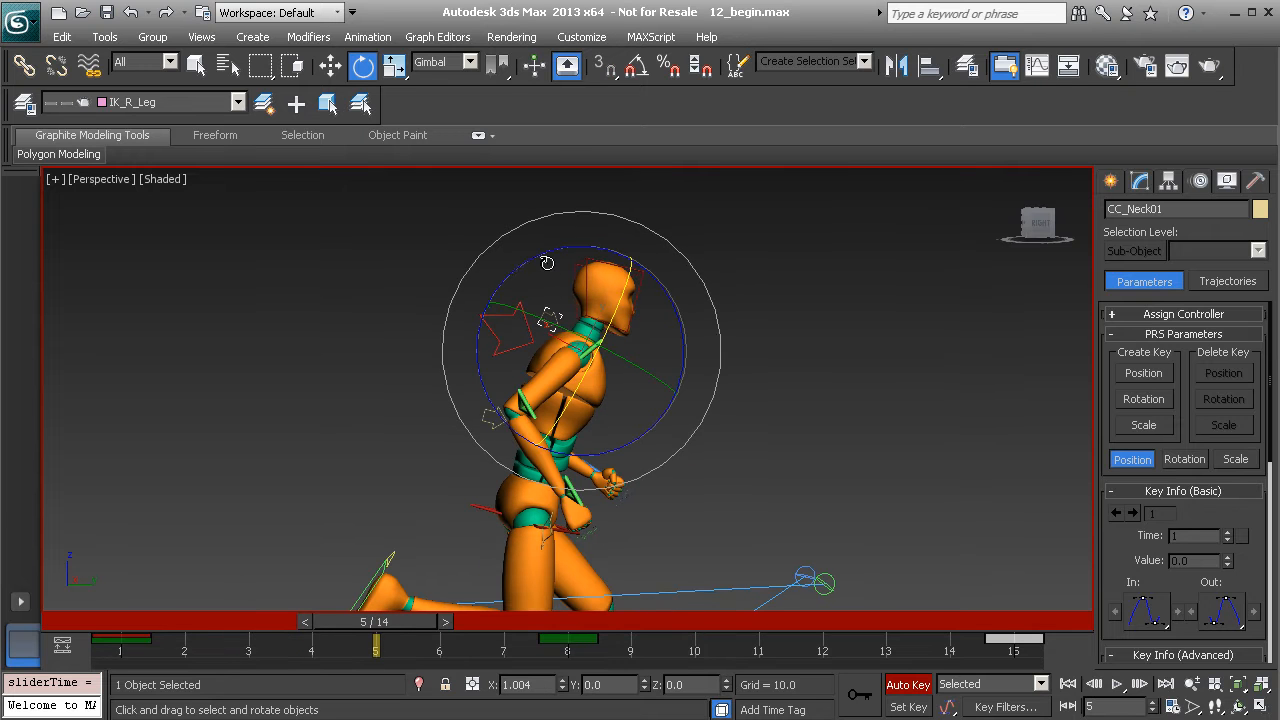
pyautogui.moveTo(392, 625); pyautogui.dragTo(650, 665)
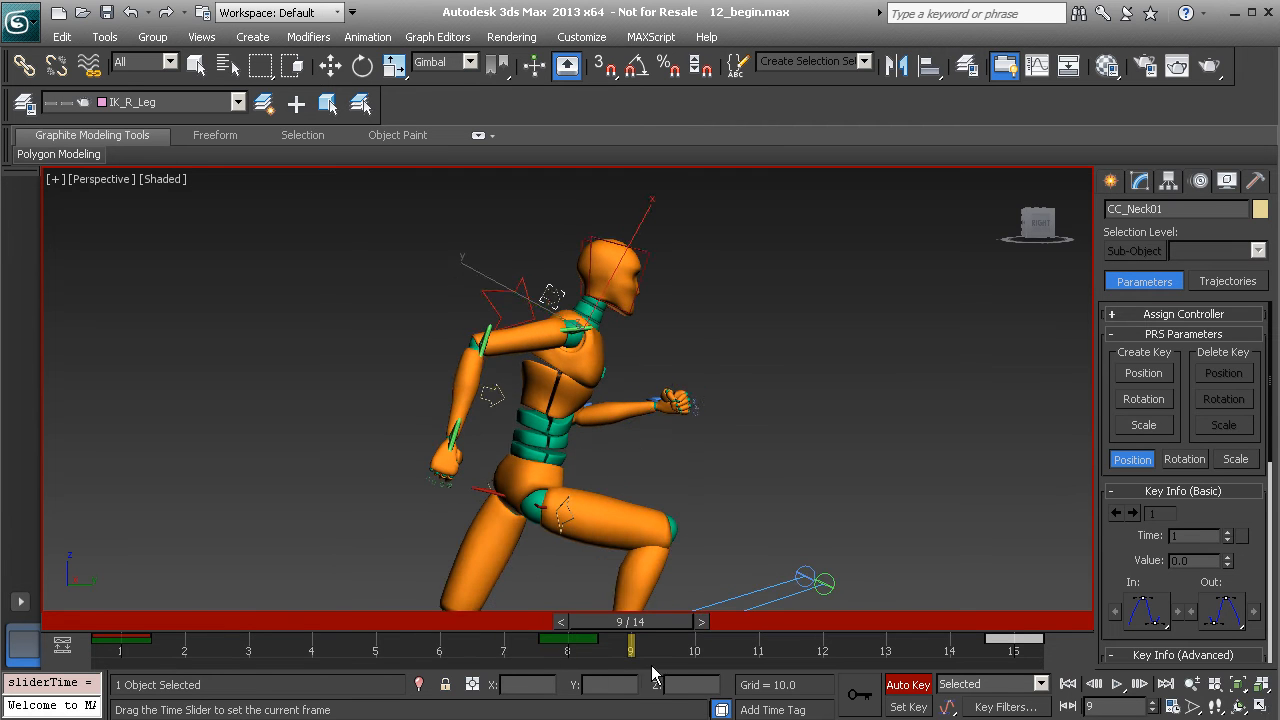
# Rotate the neck control slightly backward about its Z axis at frame 5
pyautogui.press('e')
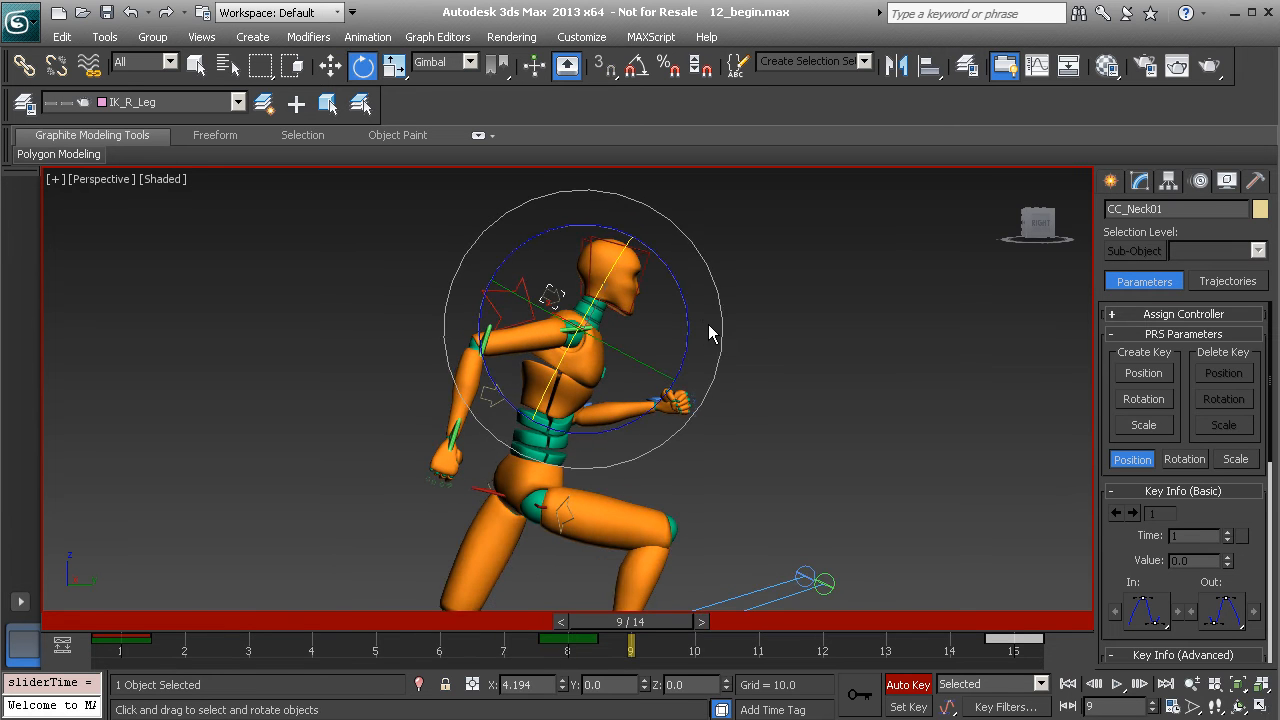
pyautogui.moveTo(671, 634); pyautogui.dragTo(410, 630)
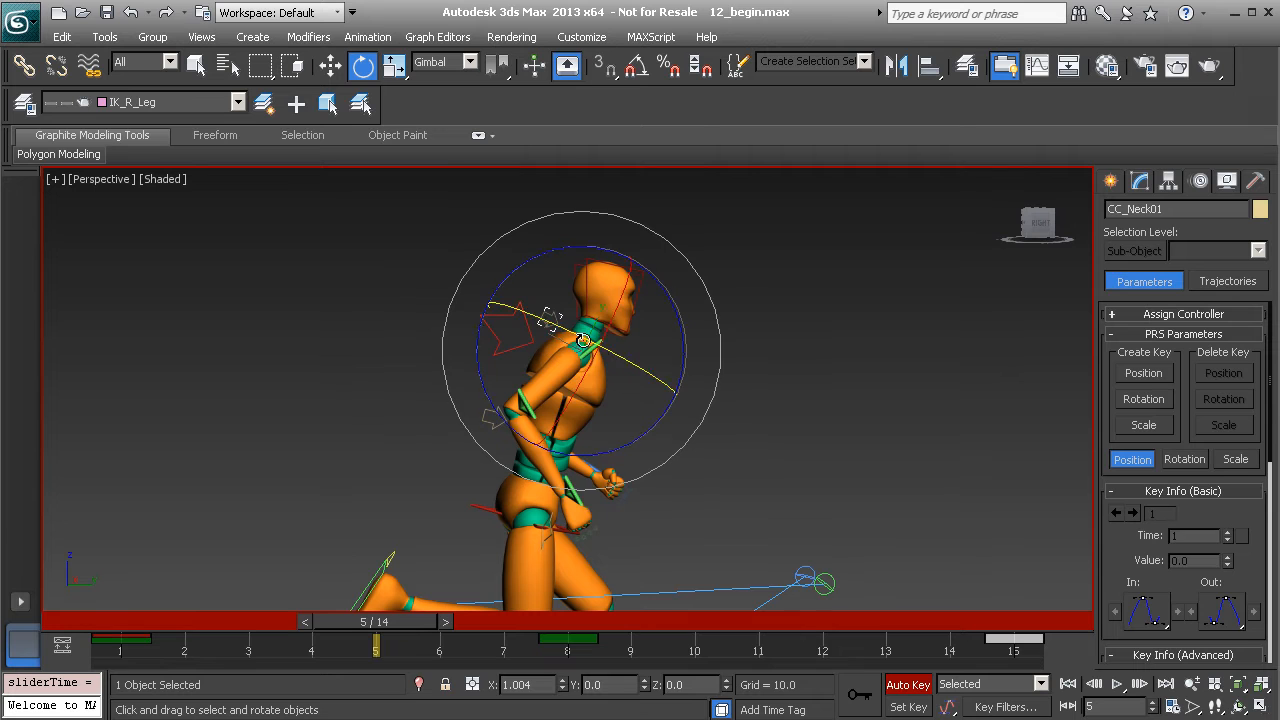
pyautogui.moveTo(536, 259); pyautogui.dragTo(525, 261)
# Tilt the neck forward to a Z rotation of 5.828 at frame 8, and copy its frame 5 key to frame 12
pyautogui.moveTo(416, 624); pyautogui.dragTo(578, 640)
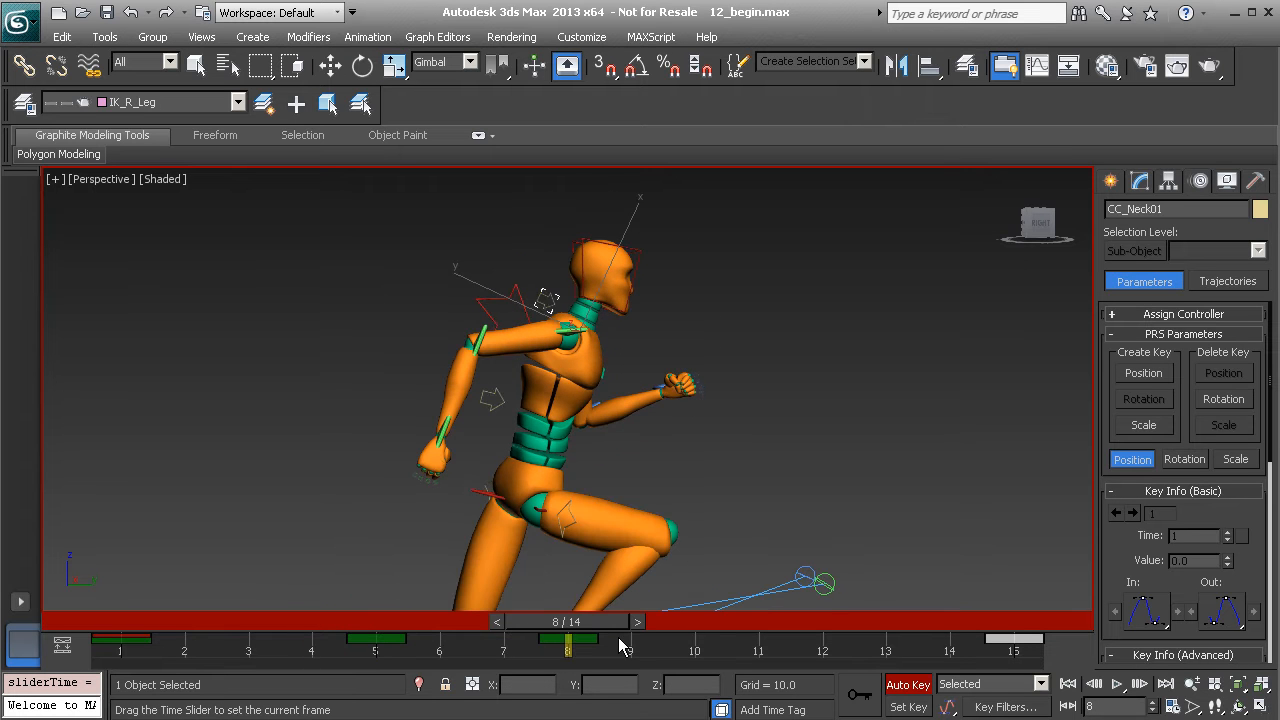
pyautogui.press('e')
pyautogui.moveTo(669, 274); pyautogui.dragTo(676, 285)
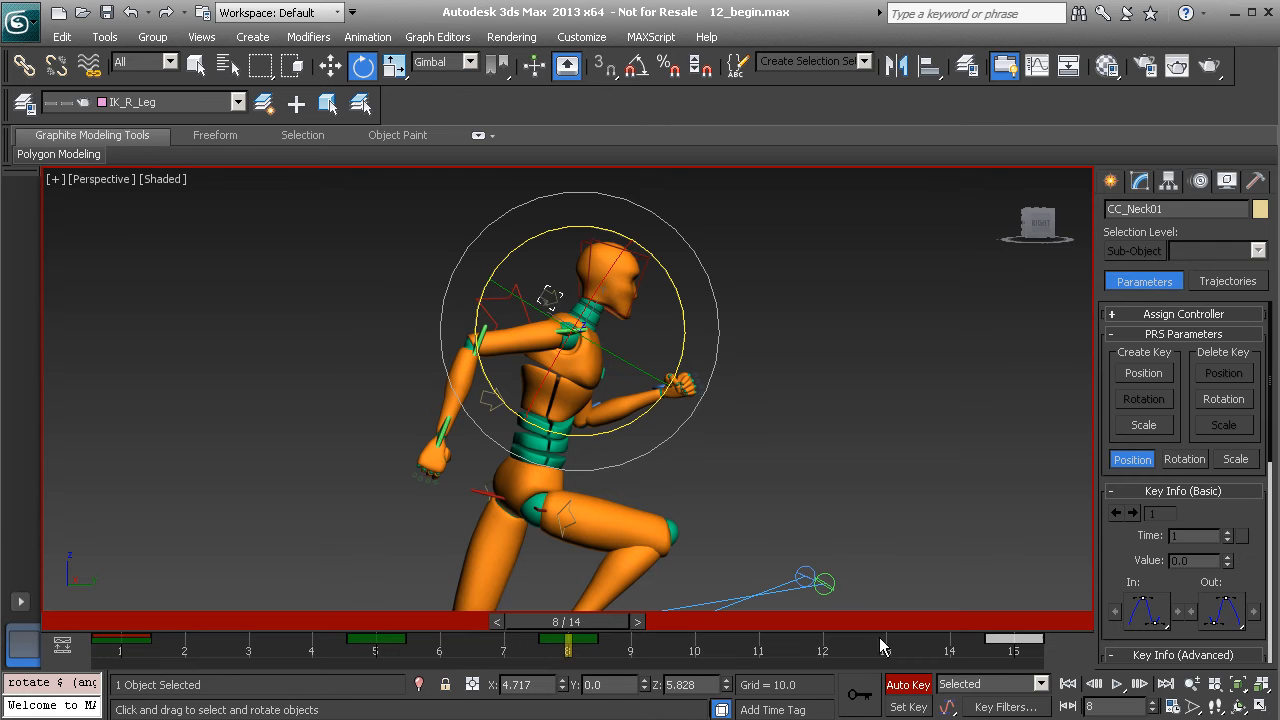
pyautogui.keyDown('shift'); pyautogui.moveTo(361, 638); pyautogui.dragTo(835, 676); pyautogui.keyUp('shift')
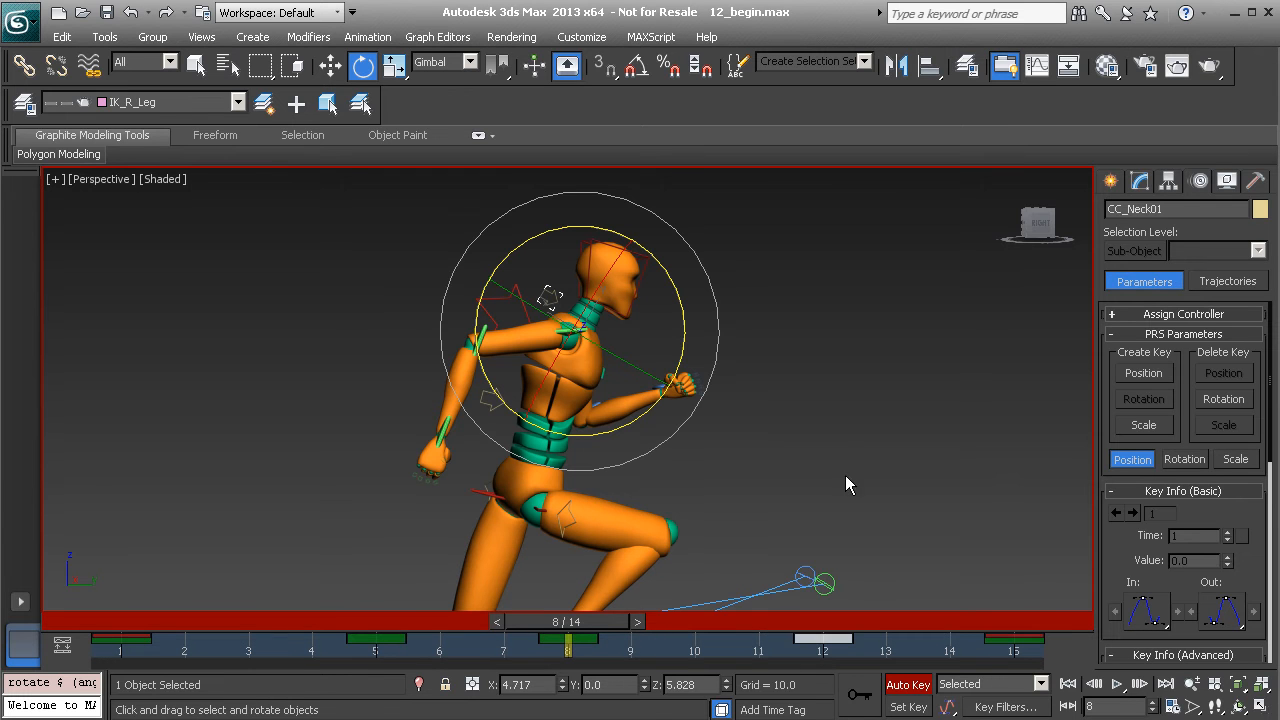
# Open the Curve Editor for the neck control and isolate its Zero Euler X Rotation curve
pyautogui.rightClick(792, 338)
pyautogui.click(871, 487)
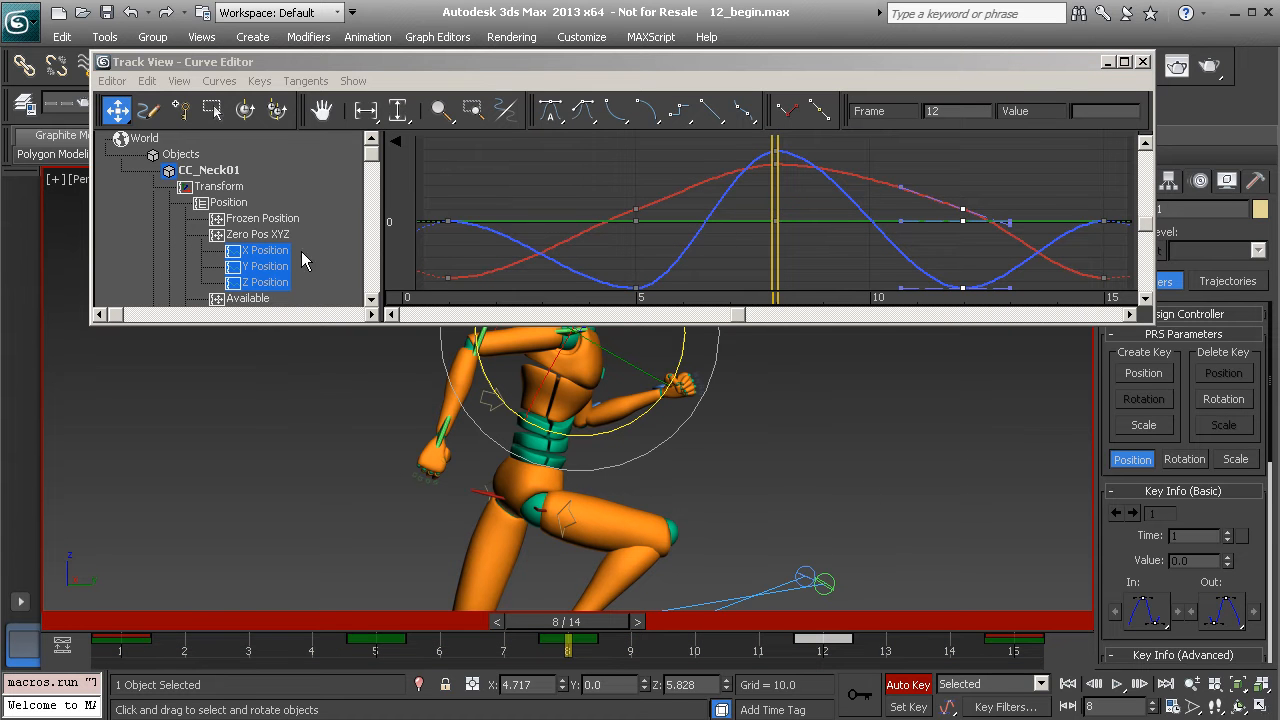
pyautogui.moveTo(271, 260); pyautogui.dragTo(268, 217, button='middle')
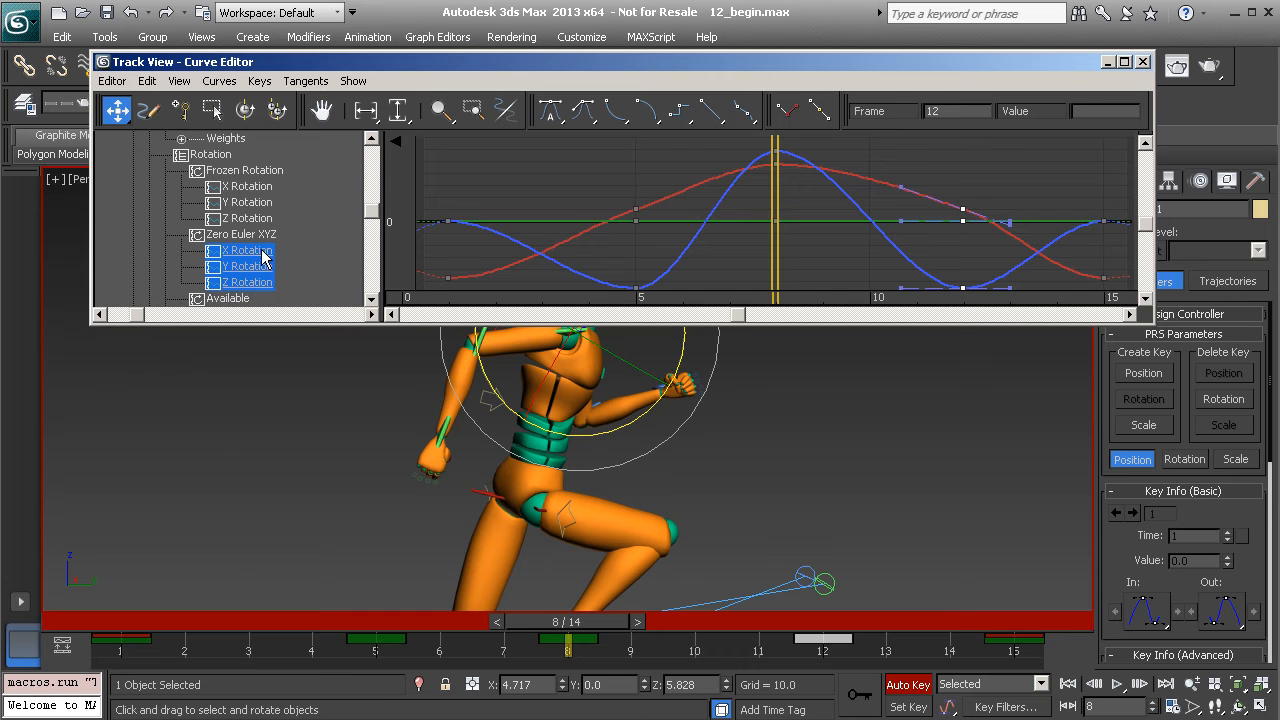
pyautogui.click(262, 251)
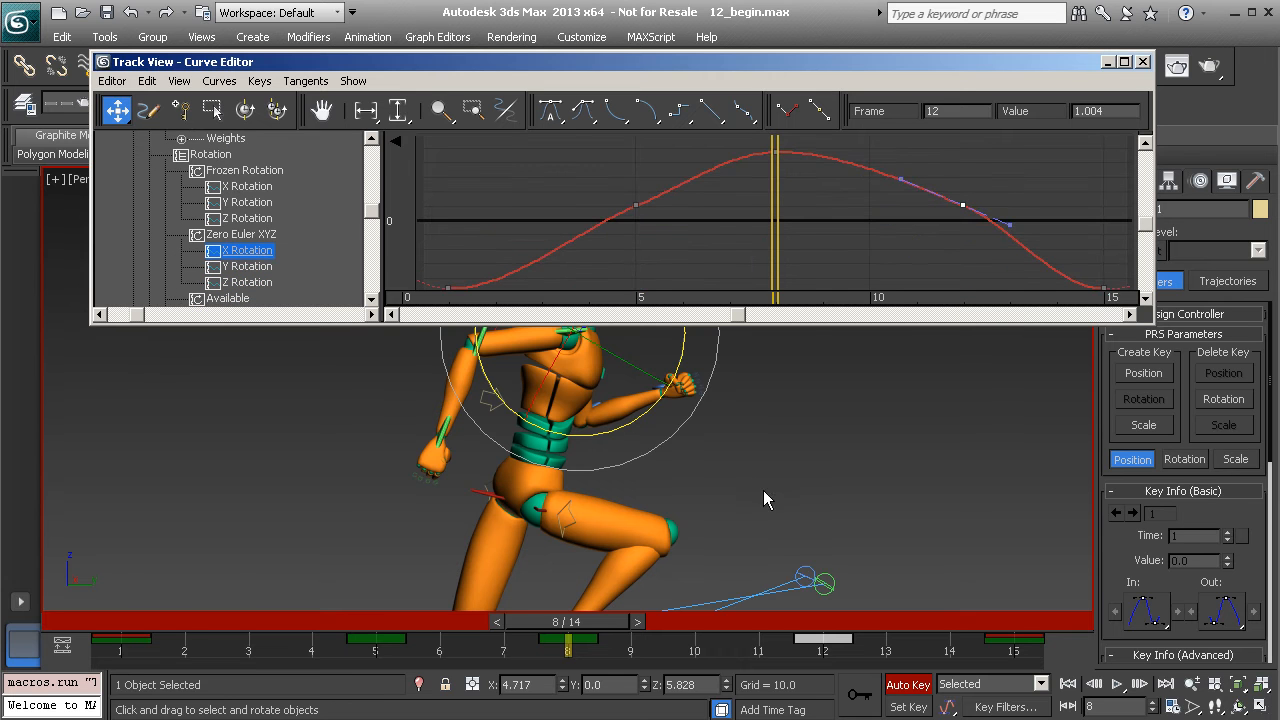
# Examine the neck's X Rotation curve and its keys at frames 1, 5, 8, 12 and 15 against the front view
pyautogui.moveTo(763, 439); pyautogui.dragTo(625, 422, button='middle')
pyautogui.moveTo(808, 188); pyautogui.dragTo(732, 131)
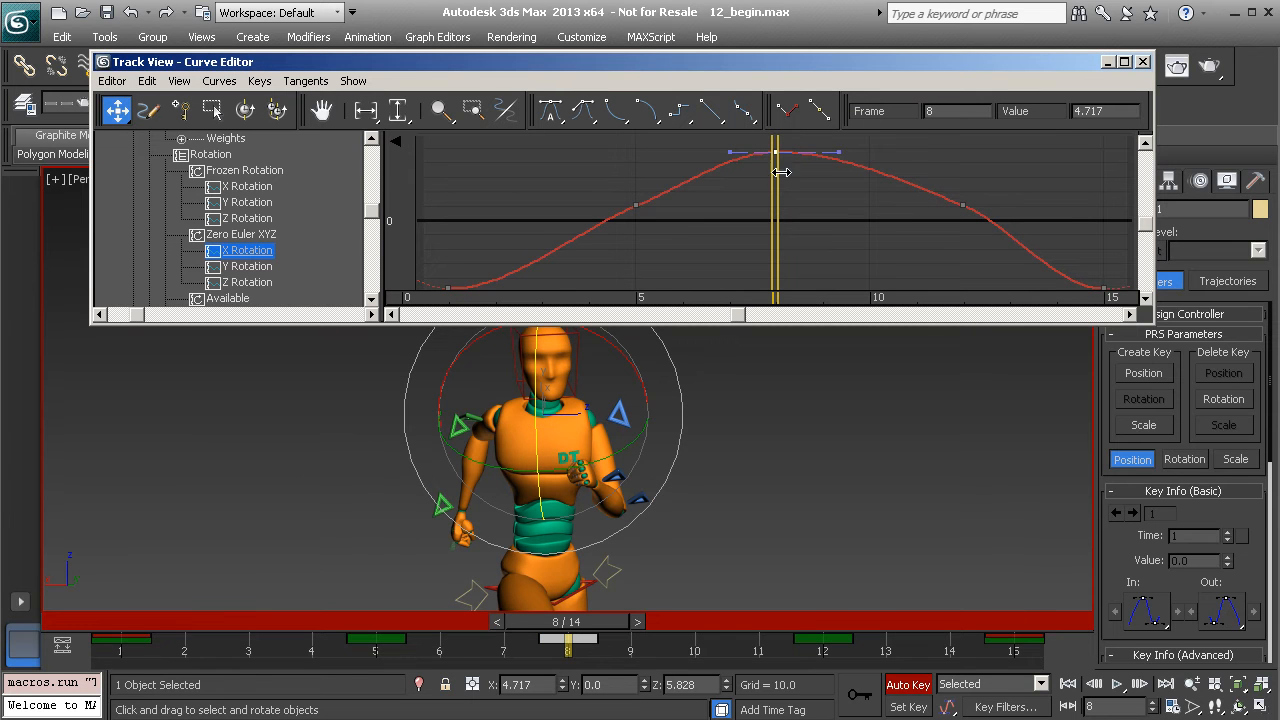
pyautogui.moveTo(735, 201); pyautogui.dragTo(740, 223, button='middle')
pyautogui.keyDown('ctrl'); pyautogui.keyDown('alt'); pyautogui.moveTo(808, 192); pyautogui.dragTo(758, 256, button='middle'); pyautogui.keyUp('alt'); pyautogui.keyUp('ctrl')
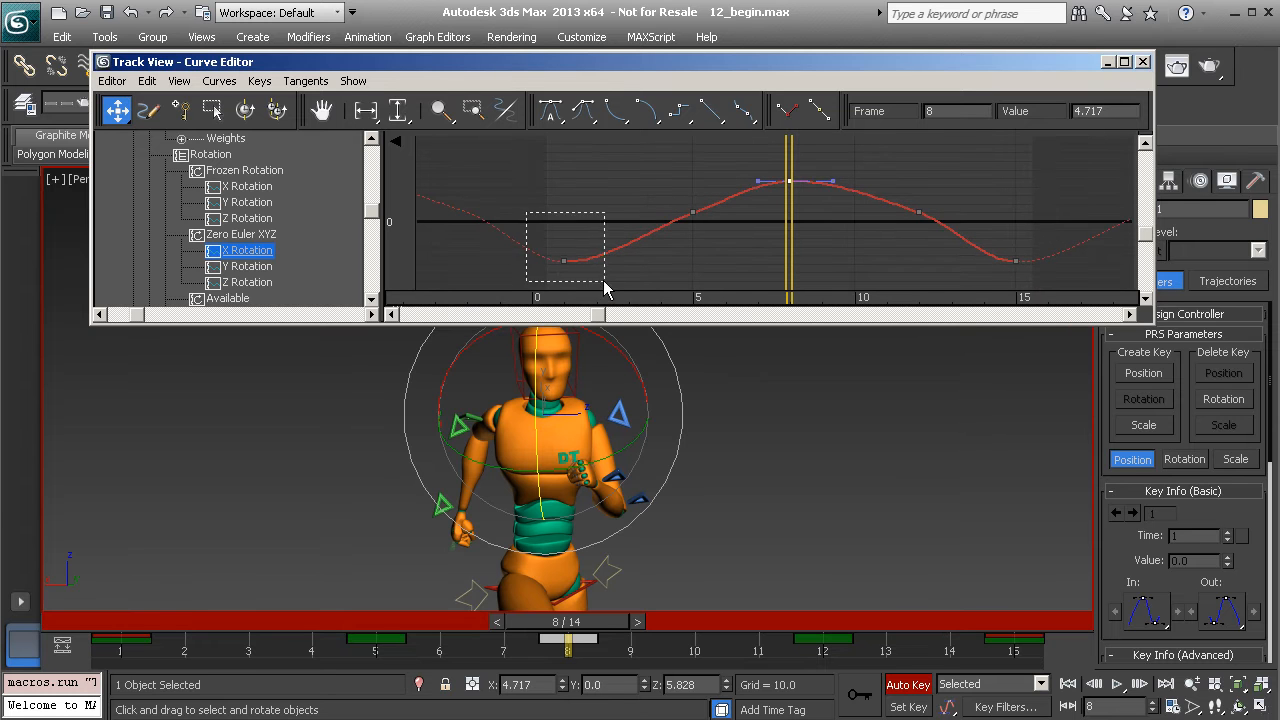
pyautogui.moveTo(593, 280); pyautogui.dragTo(593, 280)
pyautogui.moveTo(943, 188); pyautogui.dragTo(1054, 284)
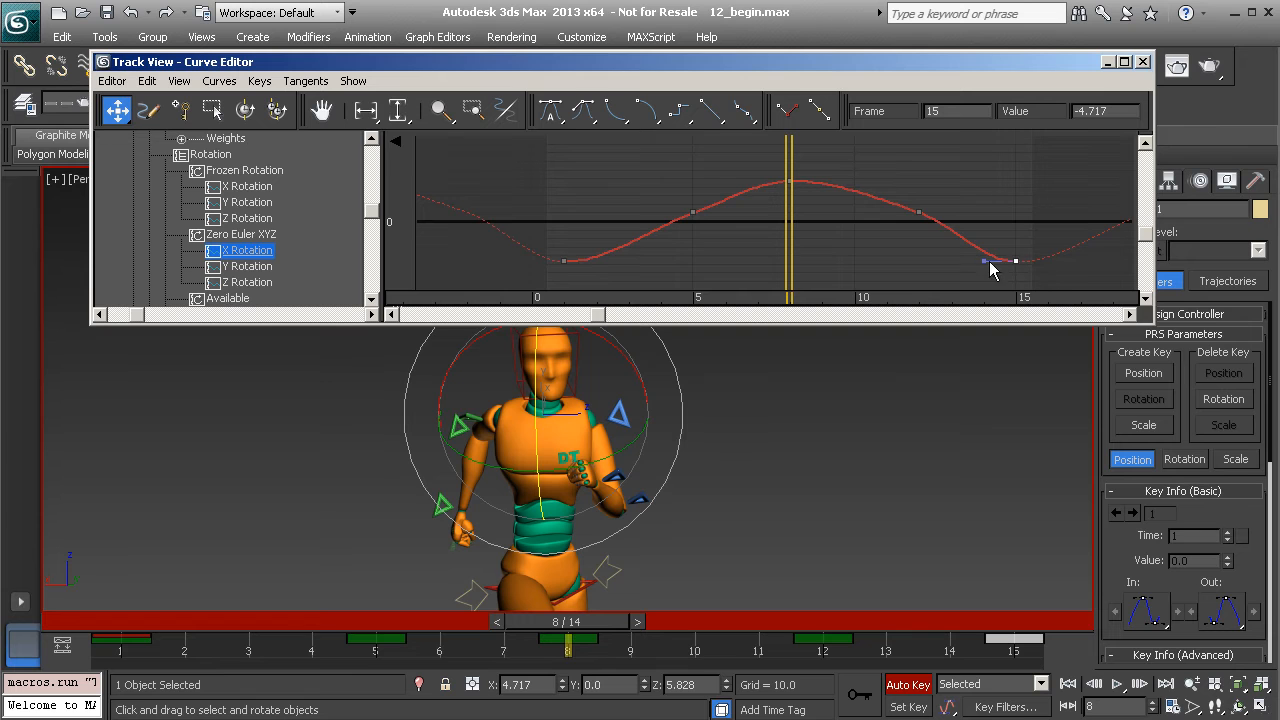
pyautogui.click(700, 218)
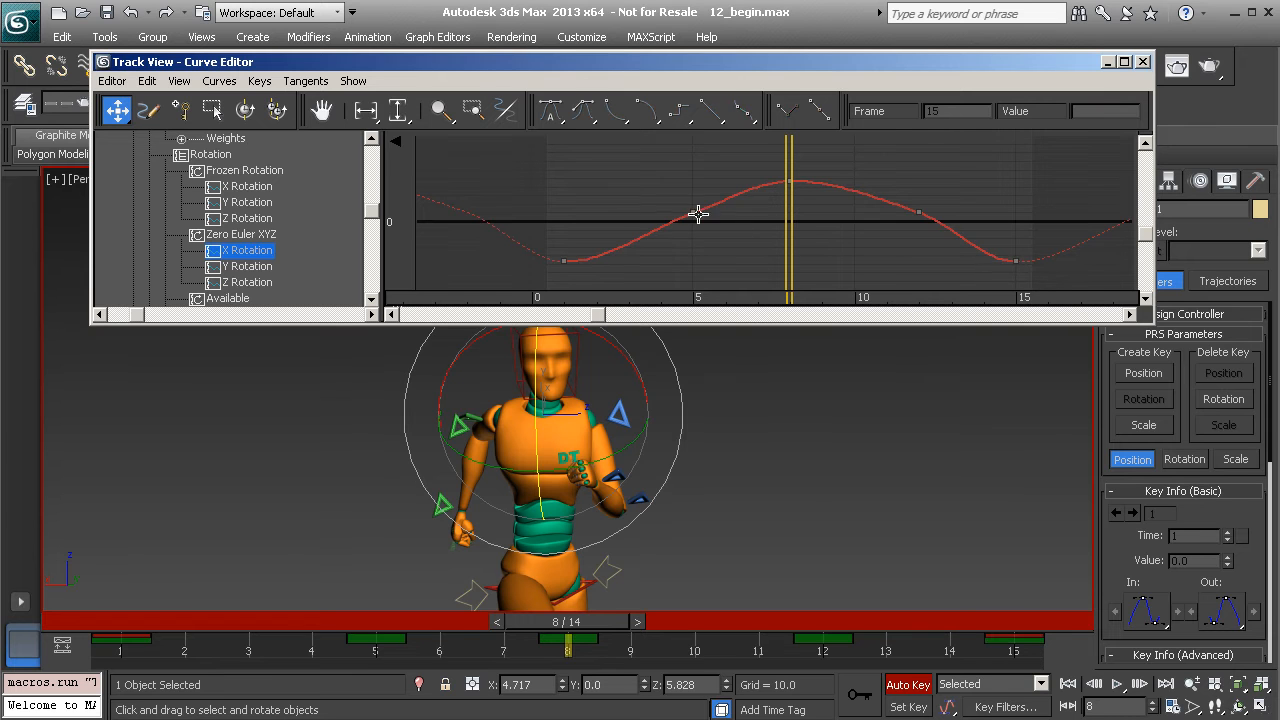
pyautogui.moveTo(794, 253); pyautogui.dragTo(800, 256)
pyautogui.click(918, 212)
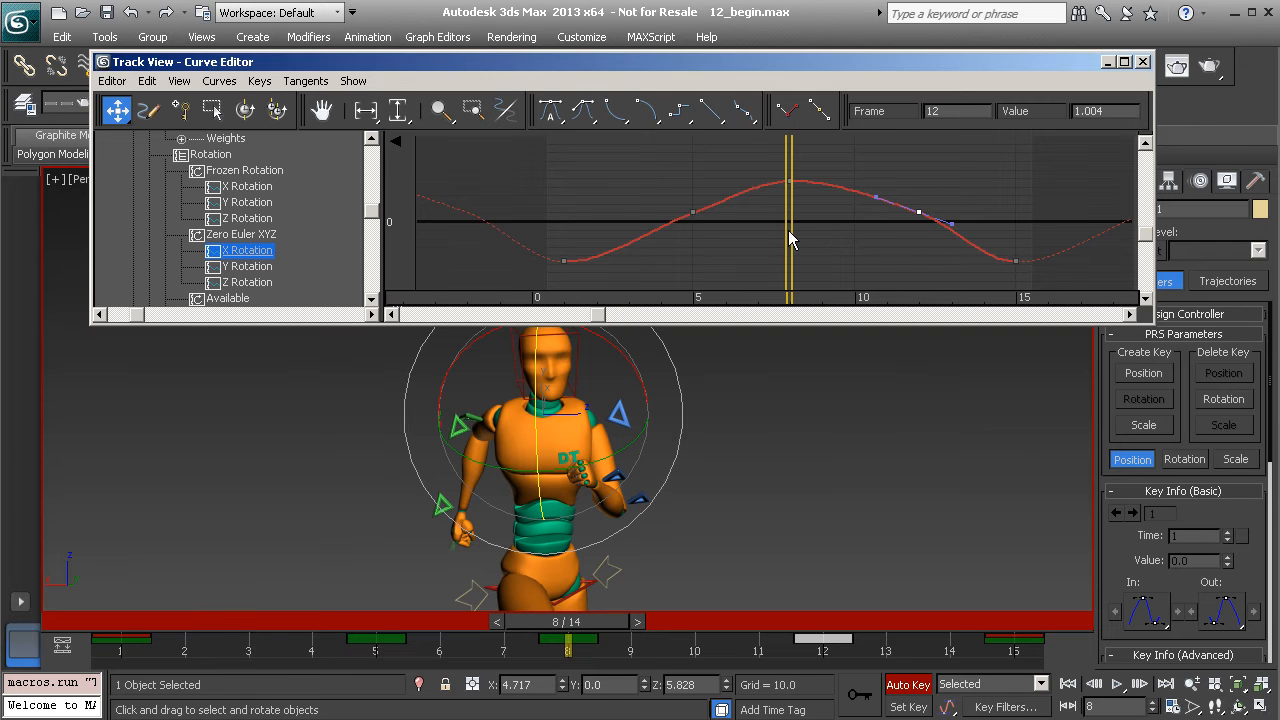
# Delete the keys at frames 5 and 12 from the neck's X Rotation curve
pyautogui.moveTo(627, 194); pyautogui.dragTo(968, 238)
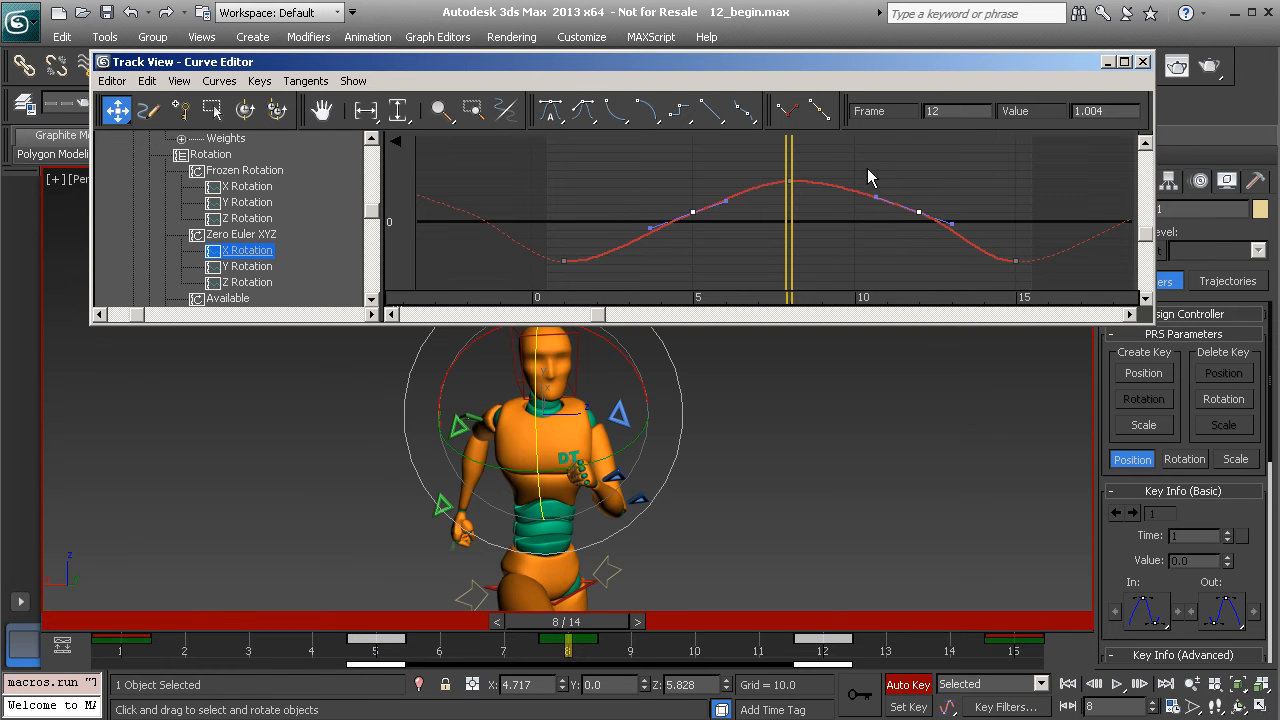
pyautogui.moveTo(624, 188); pyautogui.dragTo(957, 245)
pyautogui.click(968, 245)
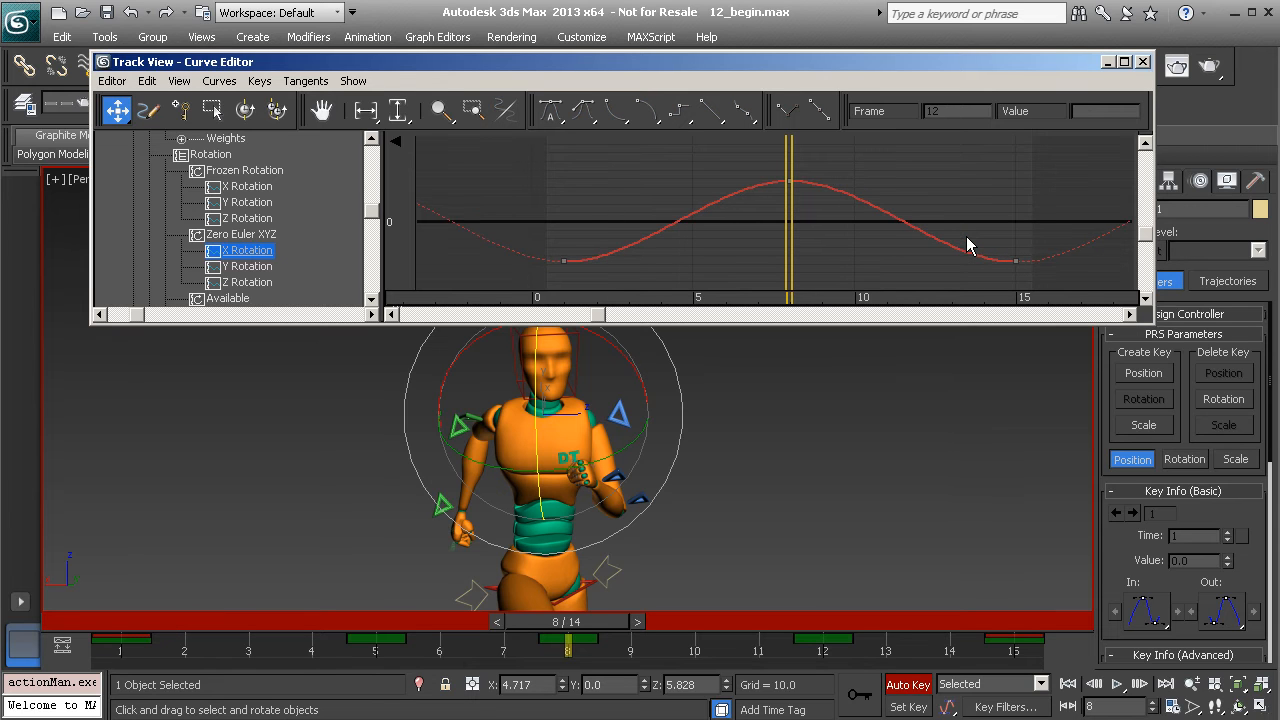
# Delete the intermediate keys between frames 1 and 15 from the neck's Y Rotation curve
pyautogui.scroll(-2, 272, 230)
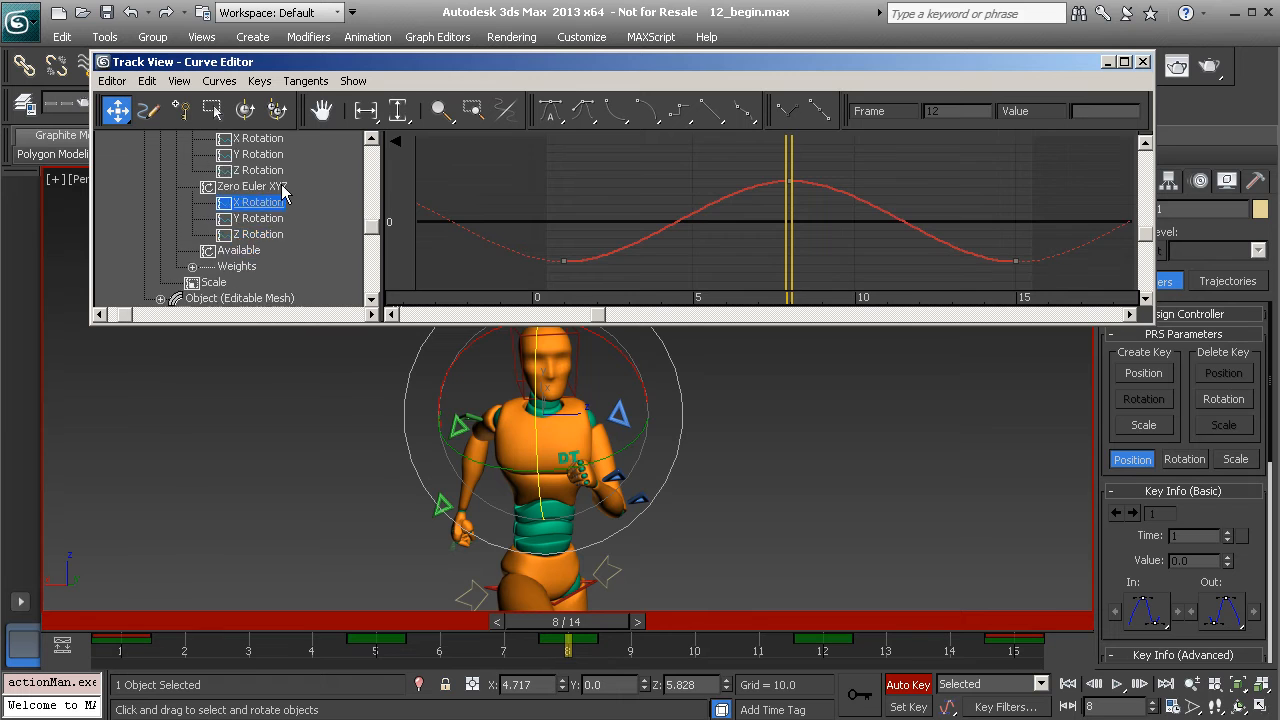
pyautogui.click(272, 203)
pyautogui.moveTo(634, 176); pyautogui.dragTo(957, 255)
pyautogui.press('Delete')
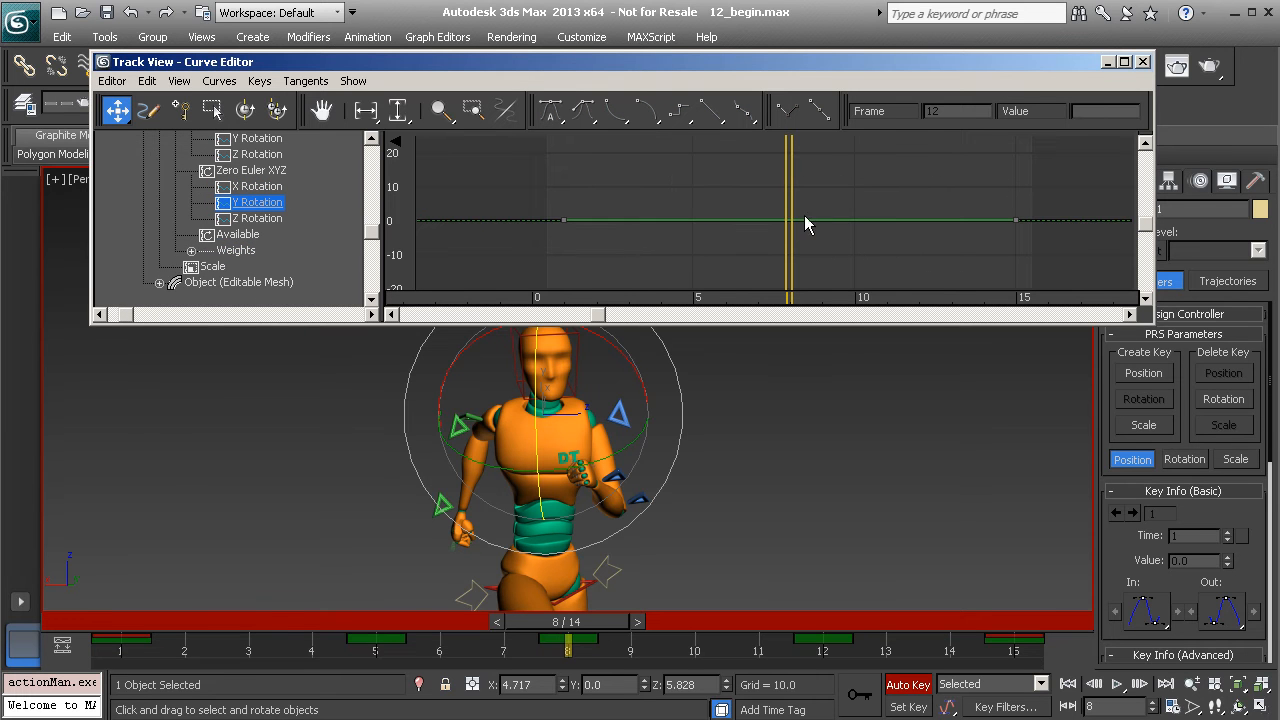
# Raise the keys at frames 1 and 15 of the neck's Z Rotation curve to the frame 8 key's value, 5.828
pyautogui.click(257, 218)
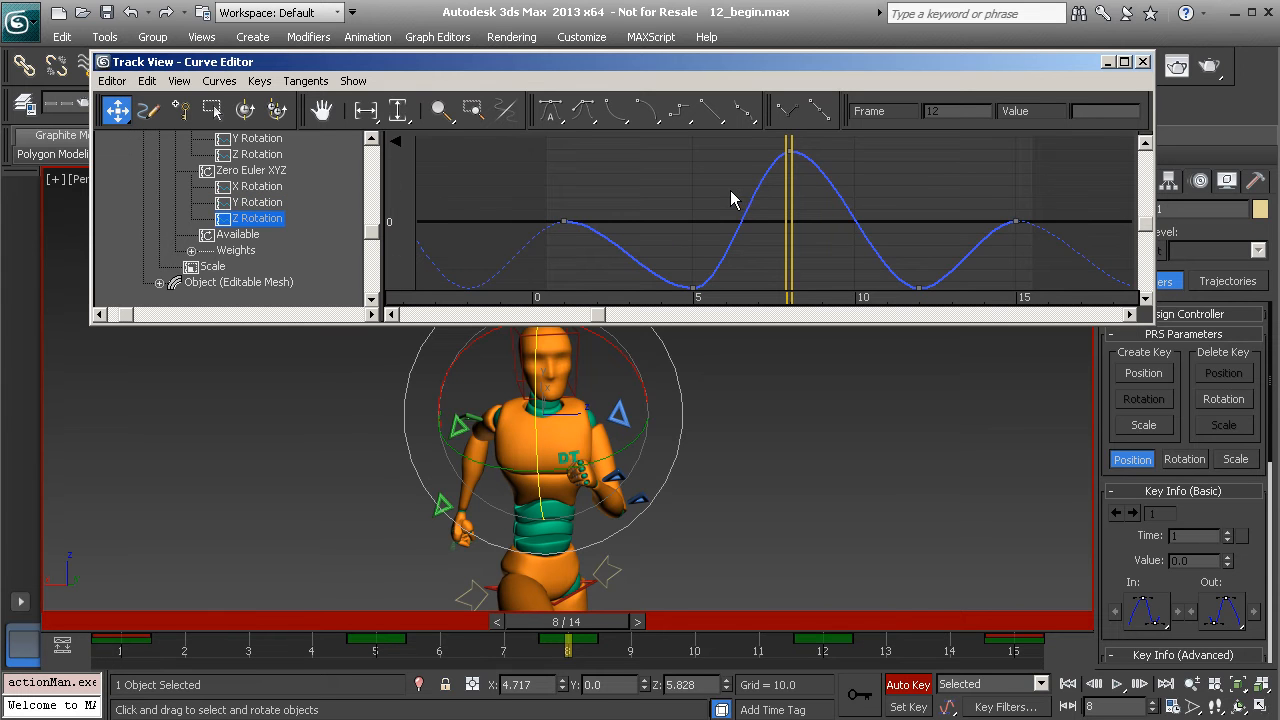
pyautogui.moveTo(657, 185); pyautogui.dragTo(624, 193, button='middle')
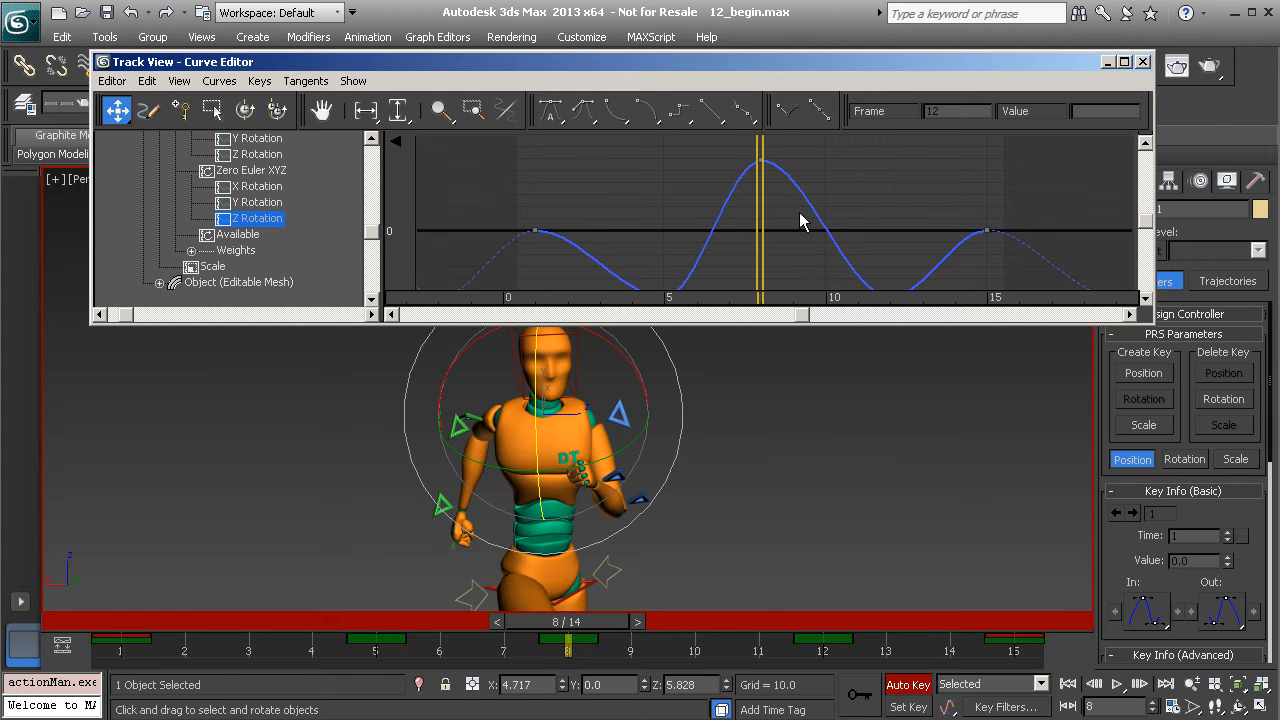
pyautogui.moveTo(745, 143); pyautogui.dragTo(762, 178)
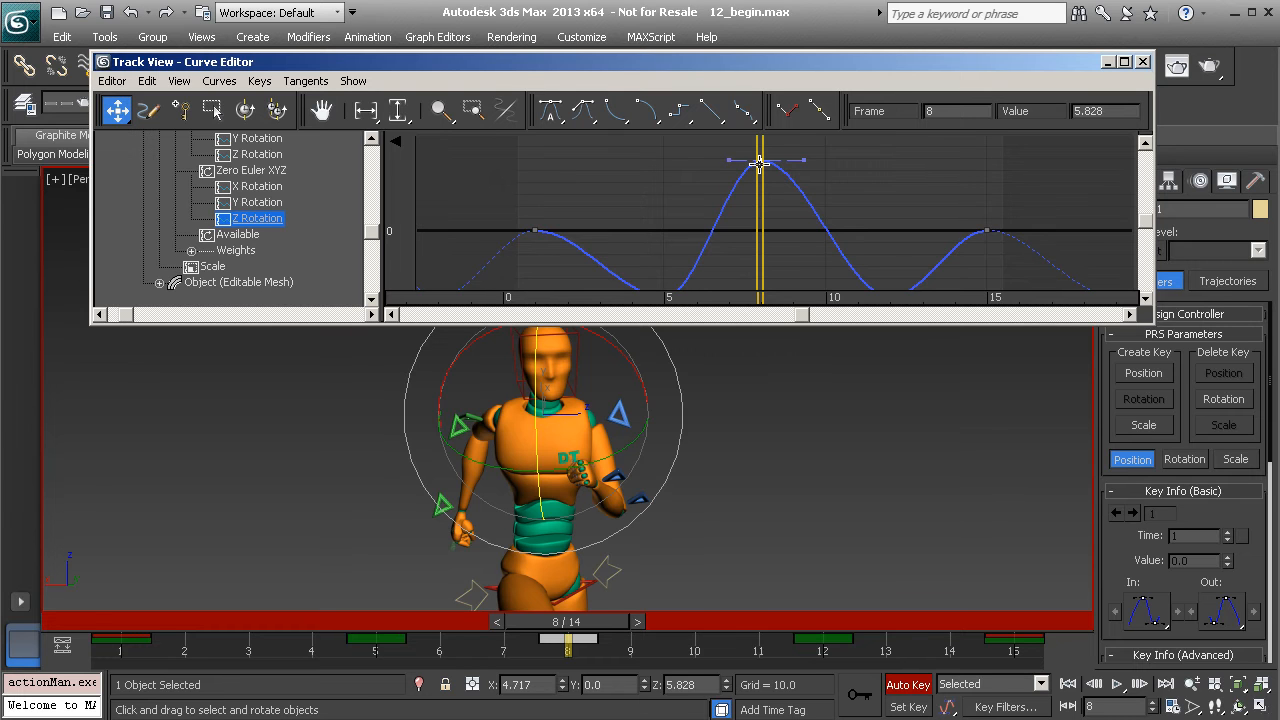
pyautogui.moveTo(759, 162); pyautogui.dragTo(543, 176)
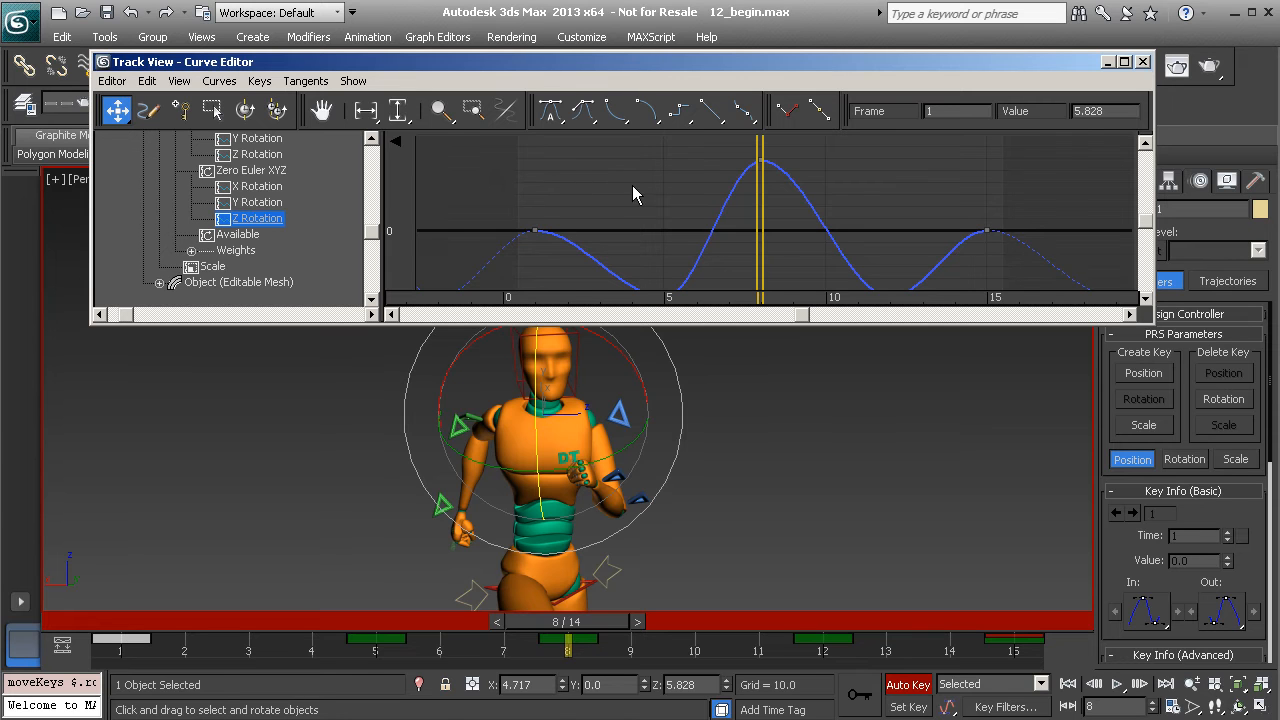
pyautogui.moveTo(810, 210); pyautogui.dragTo(752, 145)
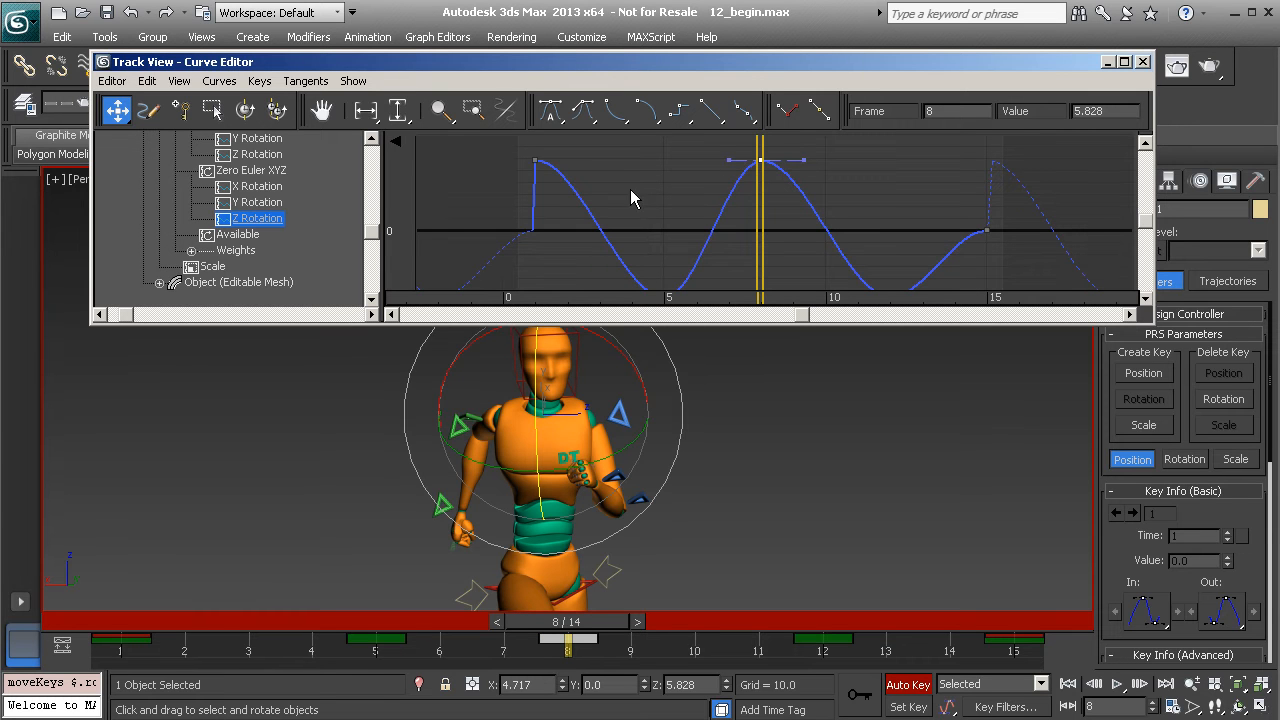
pyautogui.moveTo(615, 185); pyautogui.dragTo(514, 147)
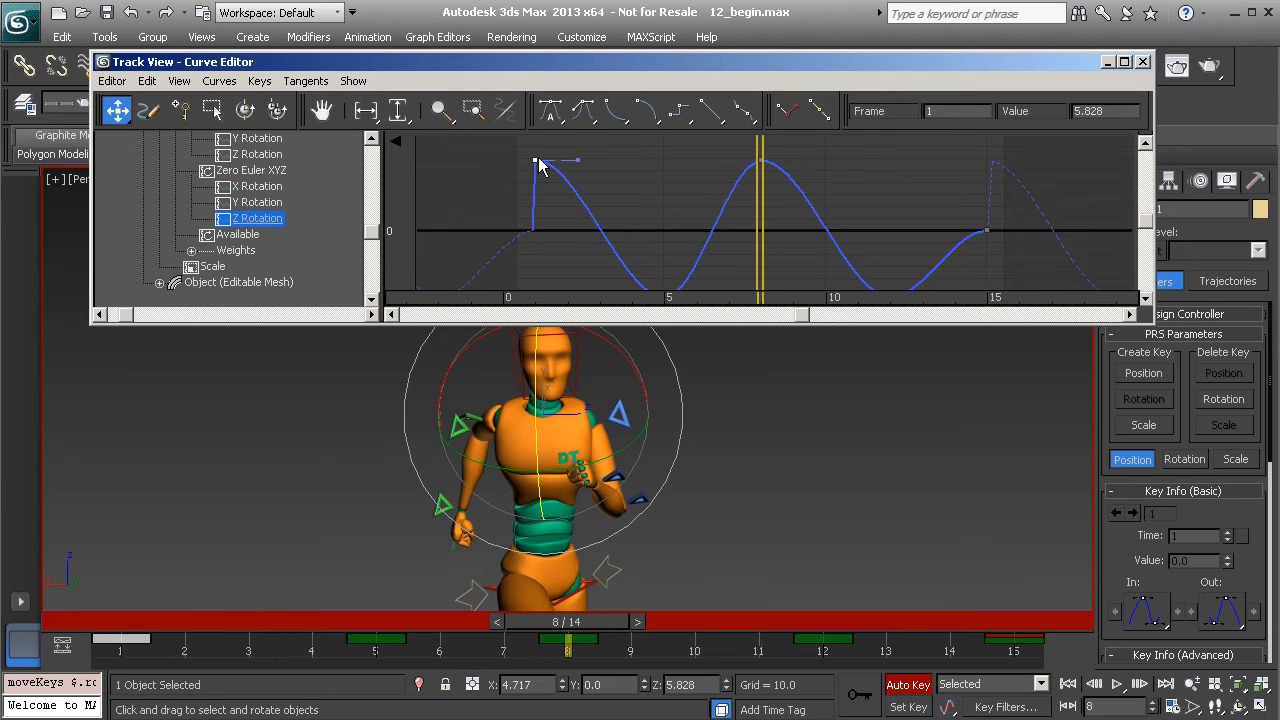
pyautogui.moveTo(797, 215); pyautogui.dragTo(980, 183)
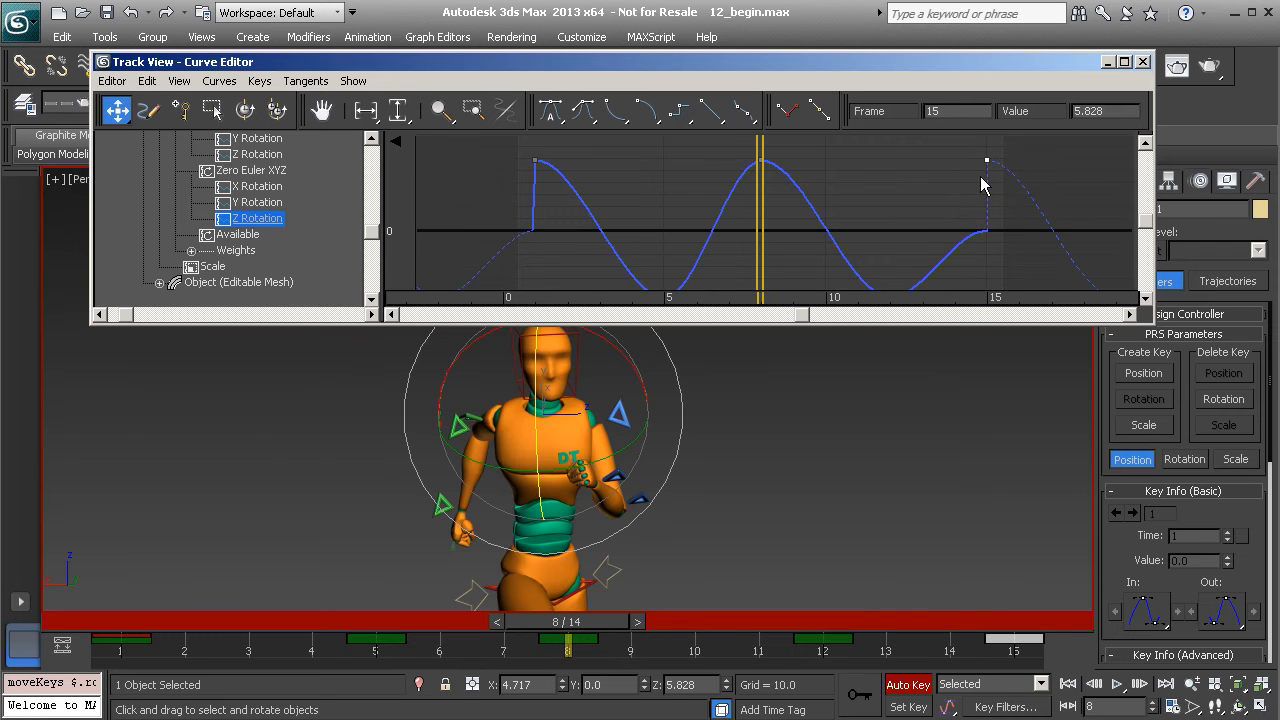
pyautogui.moveTo(869, 200); pyautogui.dragTo(742, 214, button='middle')
pyautogui.moveTo(1021, 206); pyautogui.dragTo(815, 226, button='middle')
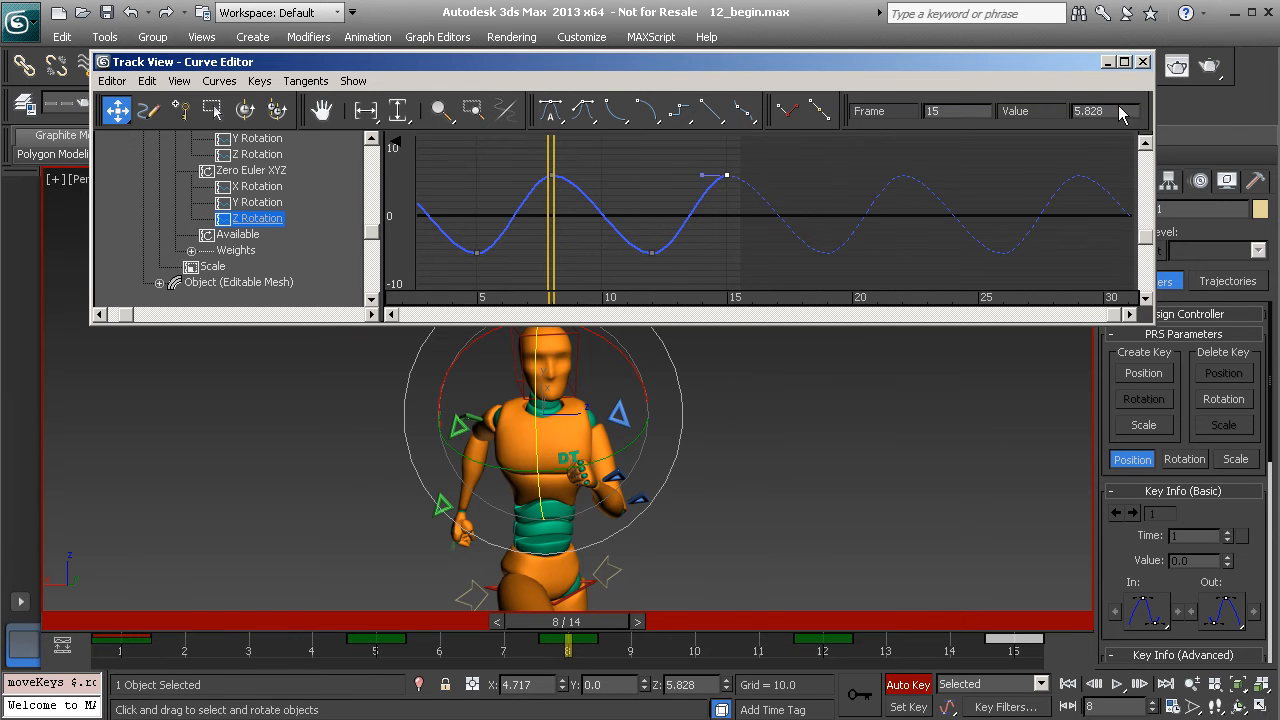
# Close the Curve Editor, clear the selection and play back the run cycle to review the neck motion from the side
pyautogui.click(1143, 61)
pyautogui.click(808, 295)
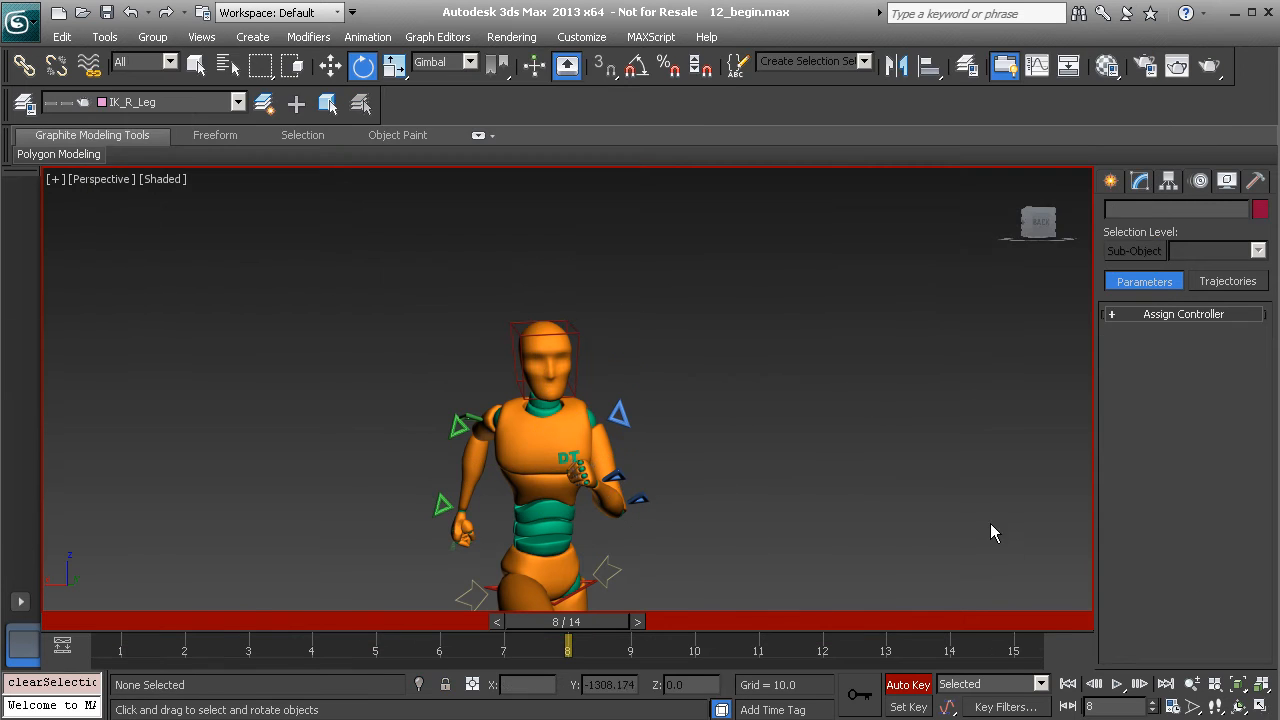
pyautogui.click(1116, 684)
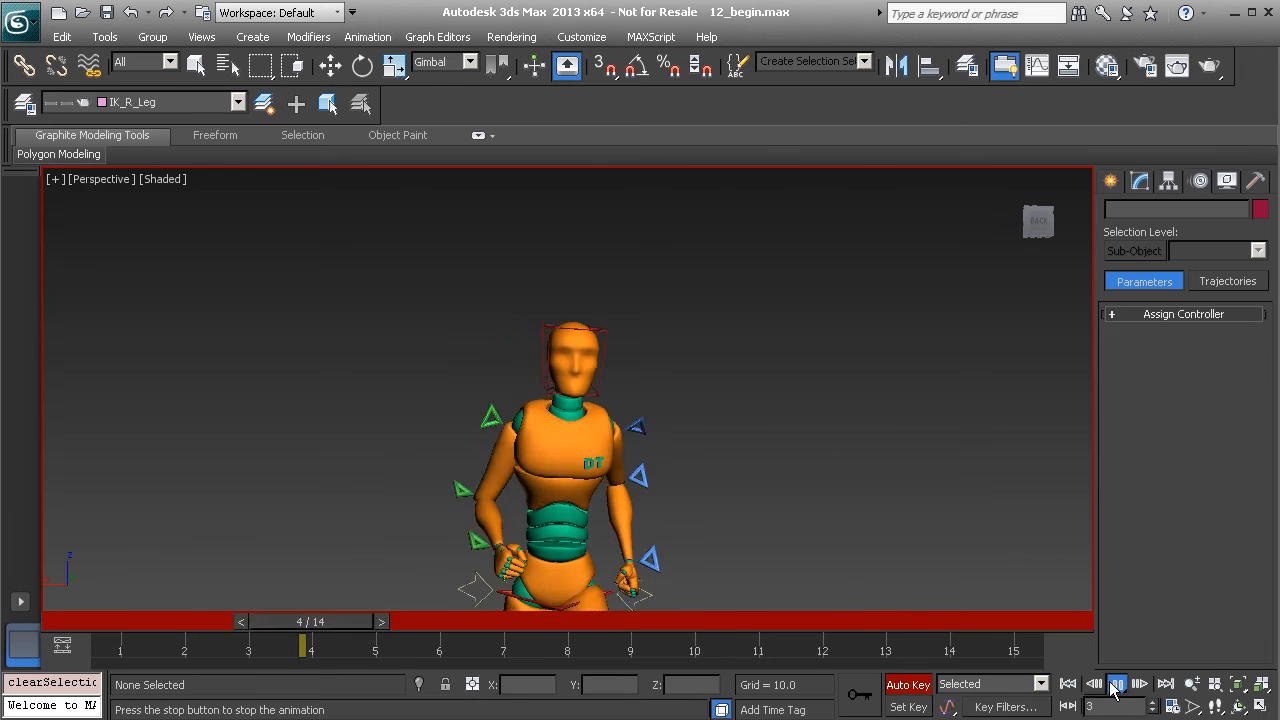
pyautogui.keyDown('alt'); pyautogui.moveTo(392, 377); pyautogui.dragTo(616, 394, button='middle'); pyautogui.keyUp('alt')
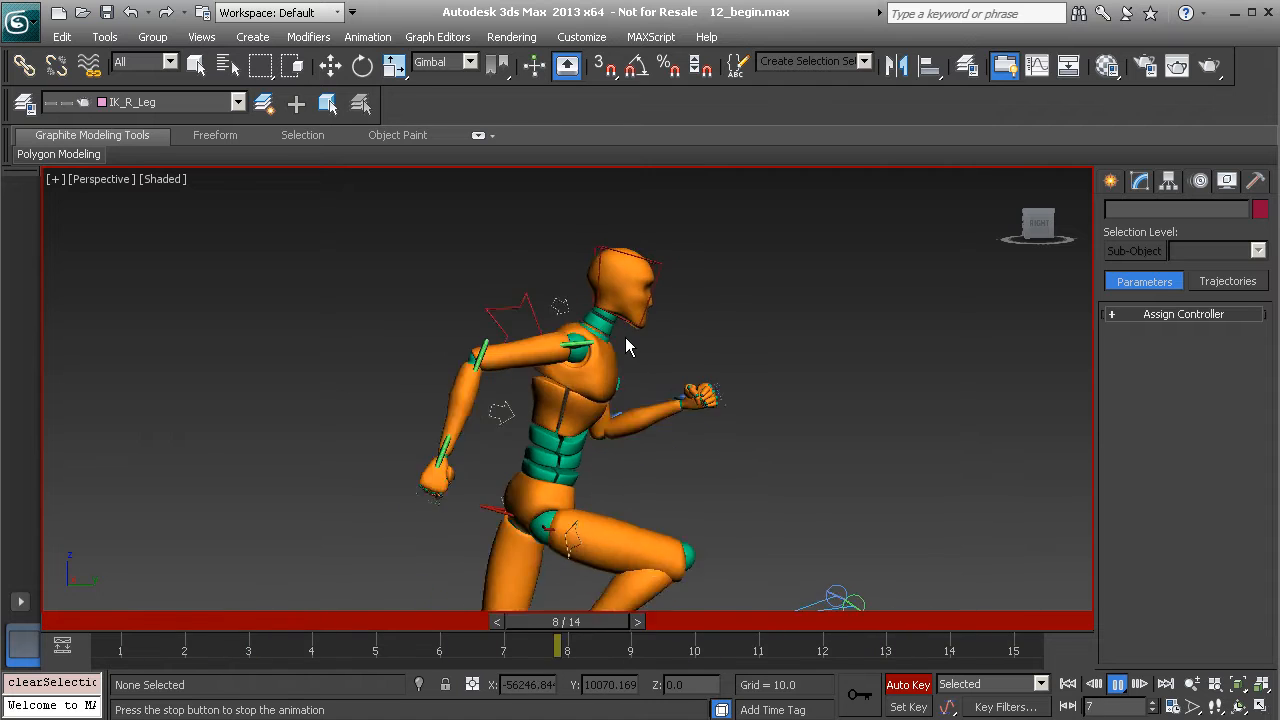
pyautogui.click(1118, 684)
# Select the head control and, at frame 6, tilt it slightly about its X axis to 26.801 degrees
pyautogui.press('e')
pyautogui.click(685, 236)
pyautogui.moveTo(685, 236); pyautogui.dragTo(760, 338)
pyautogui.keyDown('alt'); pyautogui.moveTo(630, 504); pyautogui.dragTo(635, 504, button='middle'); pyautogui.keyUp('alt')
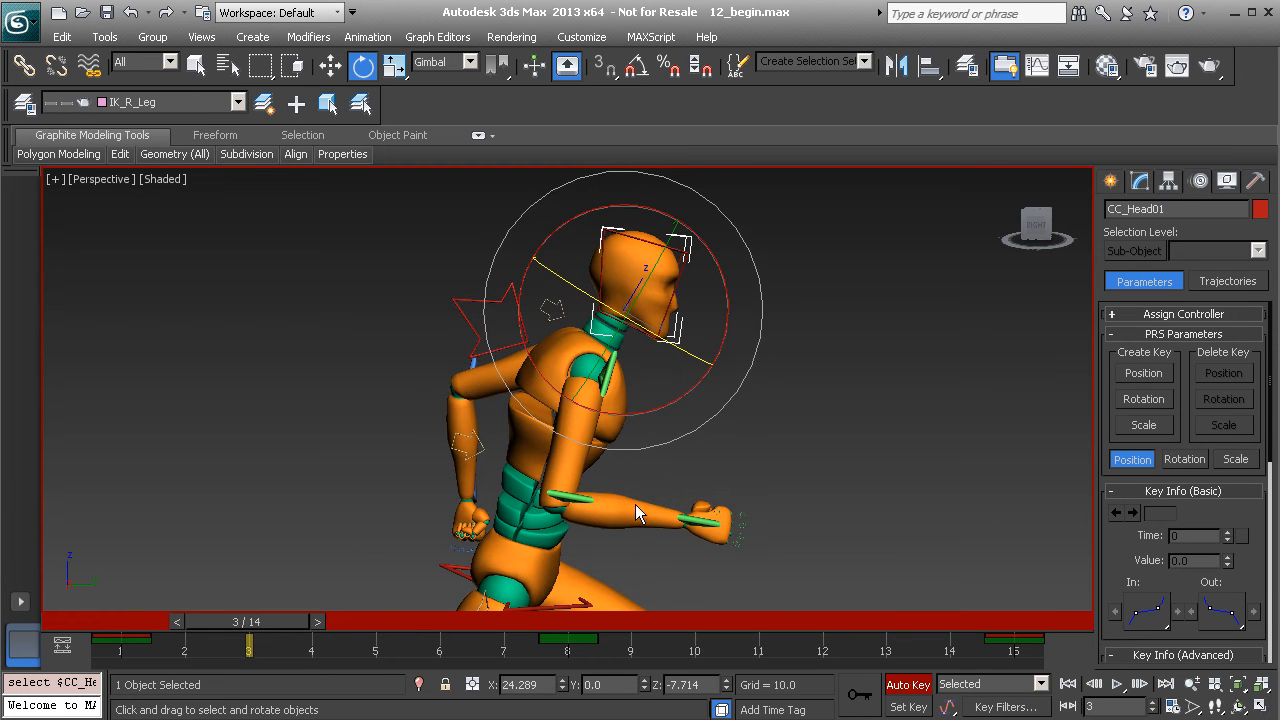
pyautogui.moveTo(263, 620); pyautogui.dragTo(479, 622)
pyautogui.press('e')
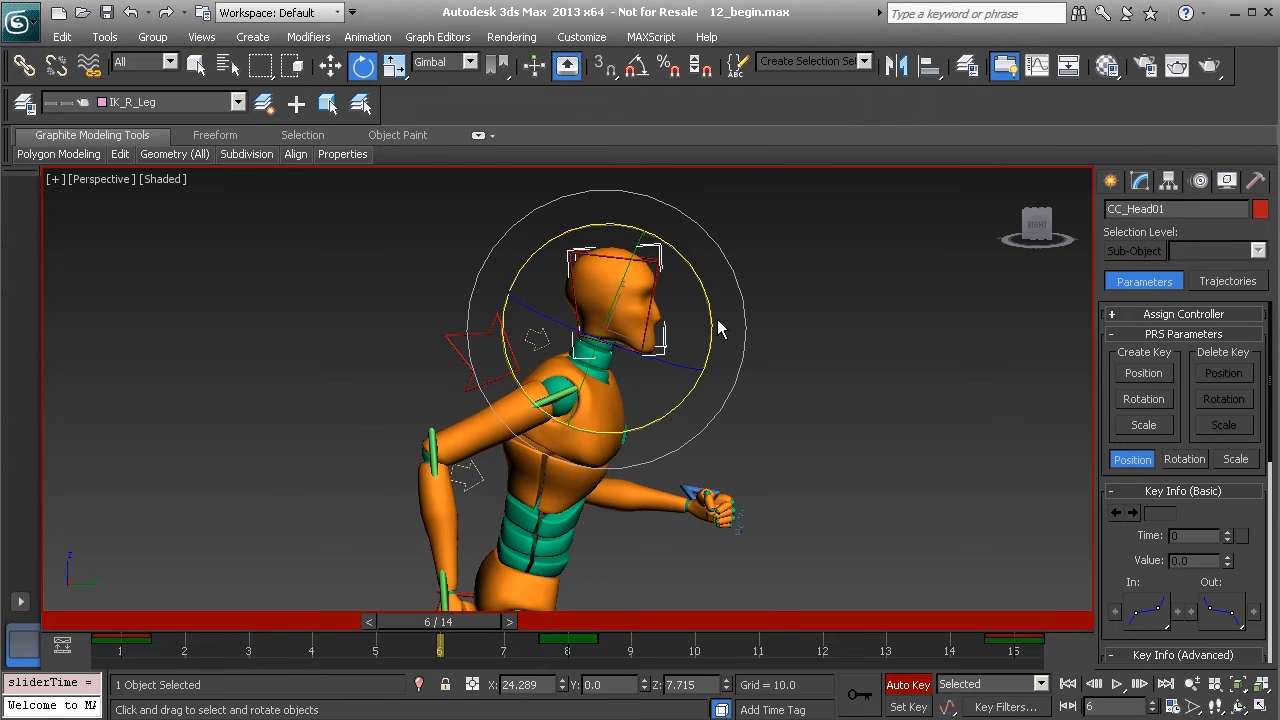
pyautogui.moveTo(704, 296); pyautogui.dragTo(702, 290)
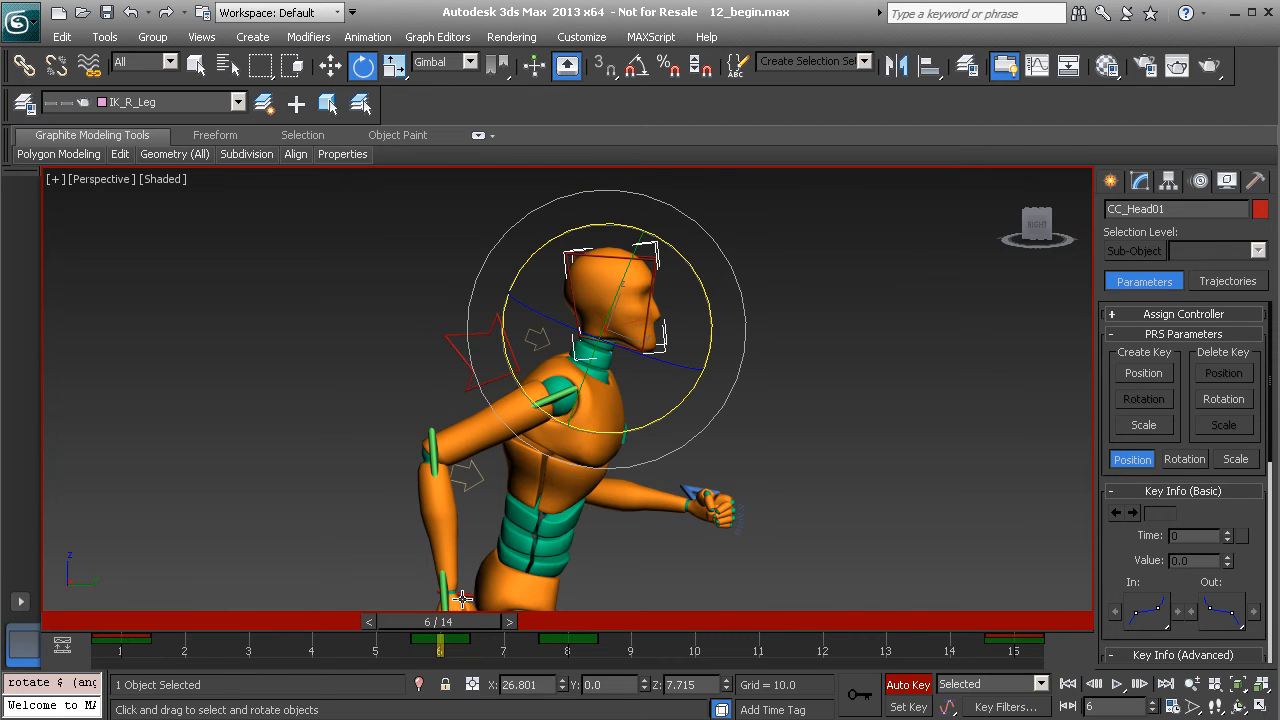
# At frame 9, rotate the head control about its X axis to 18.903 degrees
pyautogui.moveTo(451, 621); pyautogui.dragTo(630, 636)
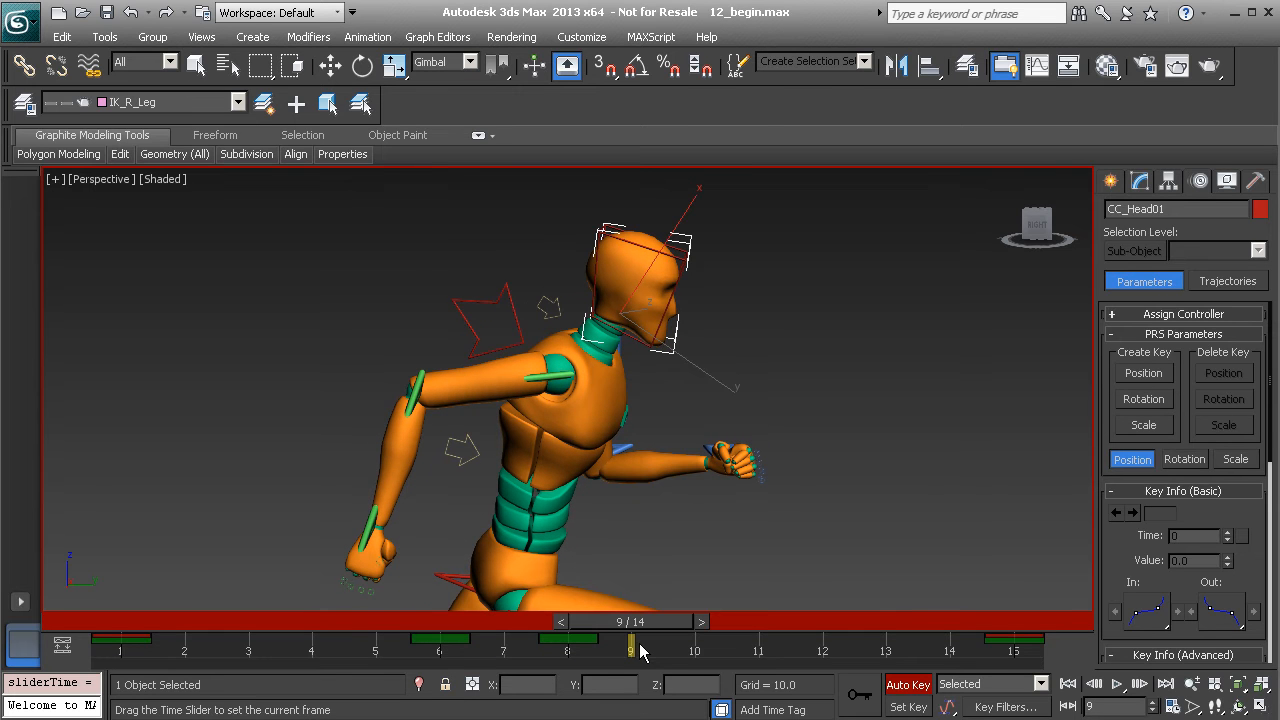
pyautogui.press('e')
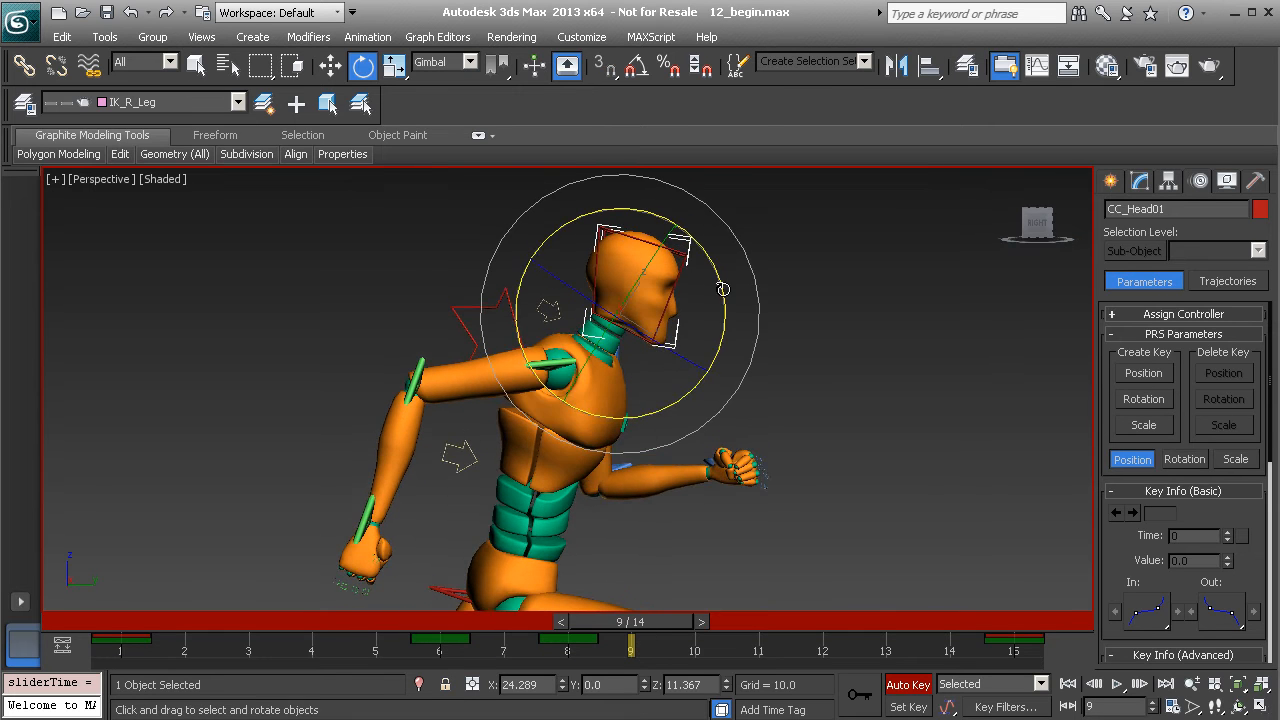
pyautogui.moveTo(724, 288); pyautogui.dragTo(727, 298)
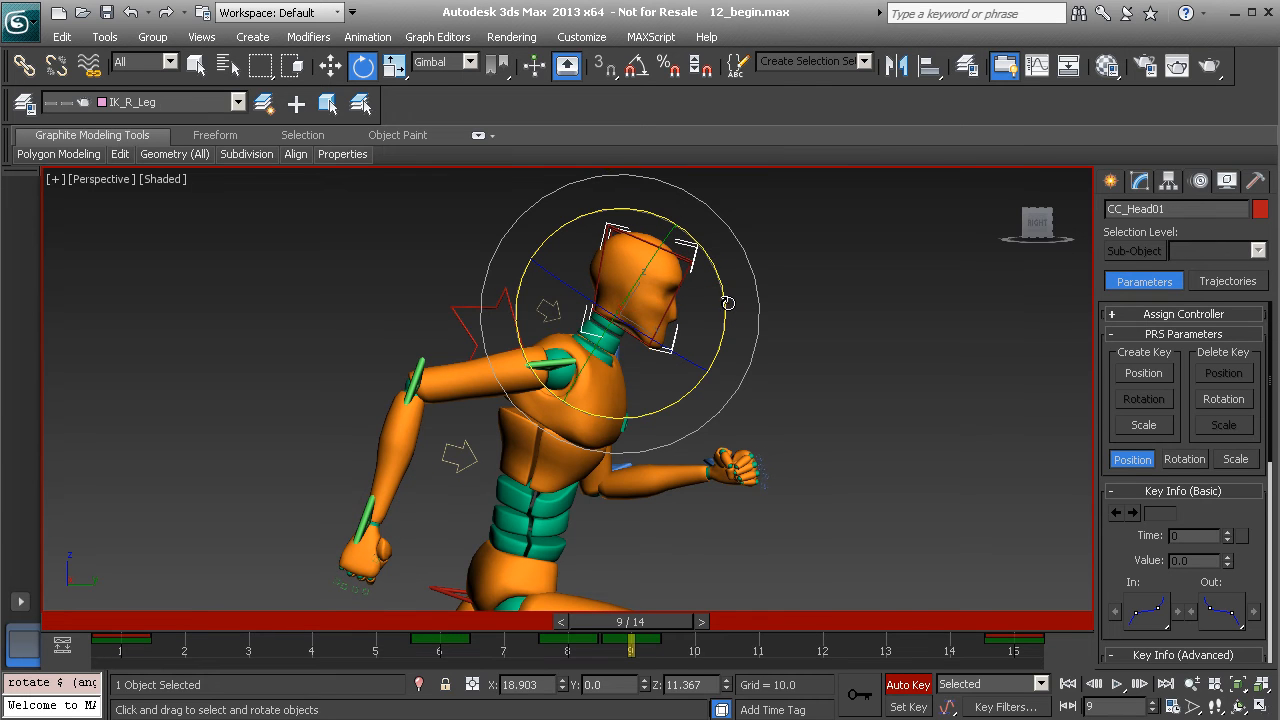
# Copy the head control's frame 6 key to frame 13 and its frame 9 key to frame 2
pyautogui.moveTo(666, 622); pyautogui.dragTo(449, 622)
pyautogui.press('e')
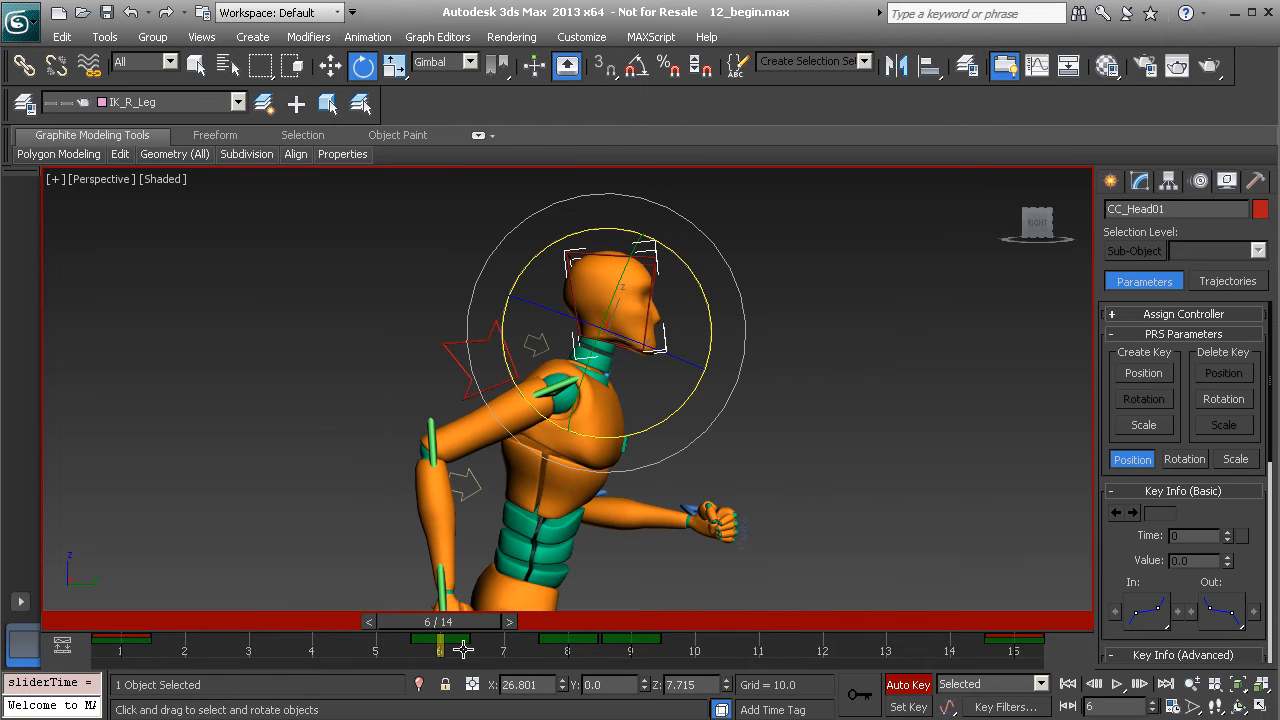
pyautogui.moveTo(435, 638); pyautogui.dragTo(879, 637)
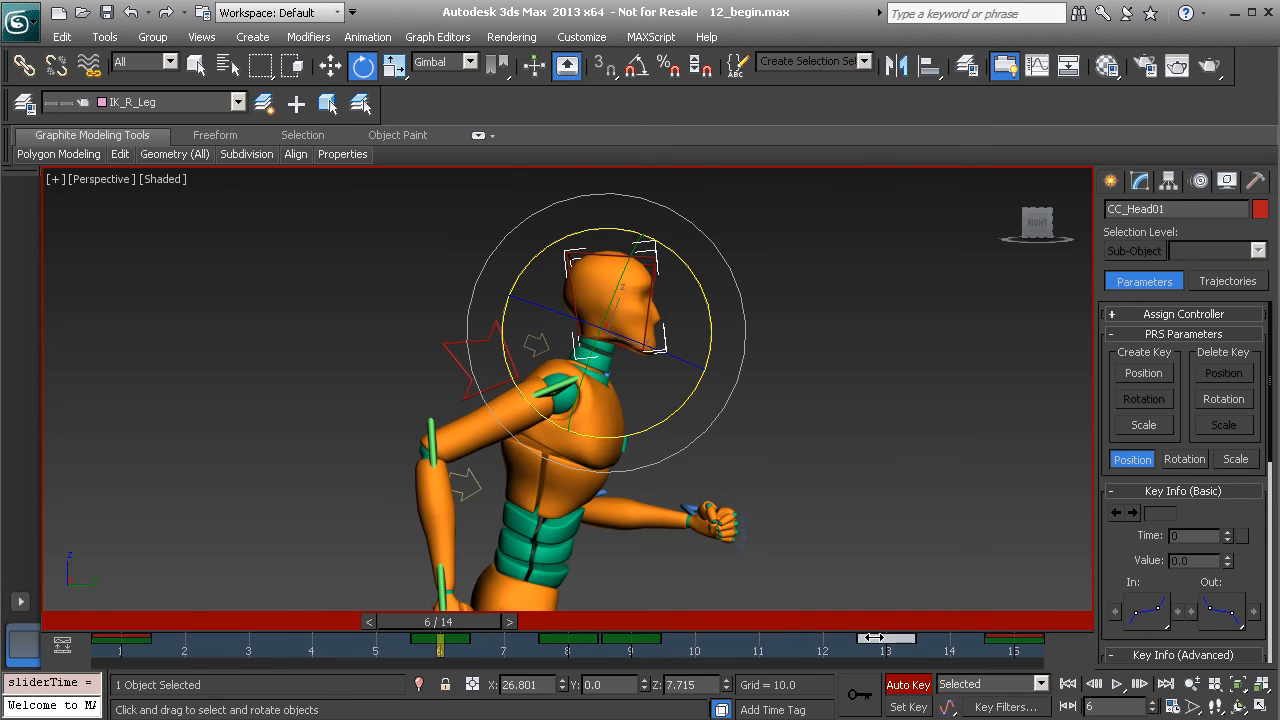
pyautogui.click(631, 640)
pyautogui.keyDown('shift'); pyautogui.moveTo(645, 640); pyautogui.dragTo(188, 648); pyautogui.keyUp('shift')
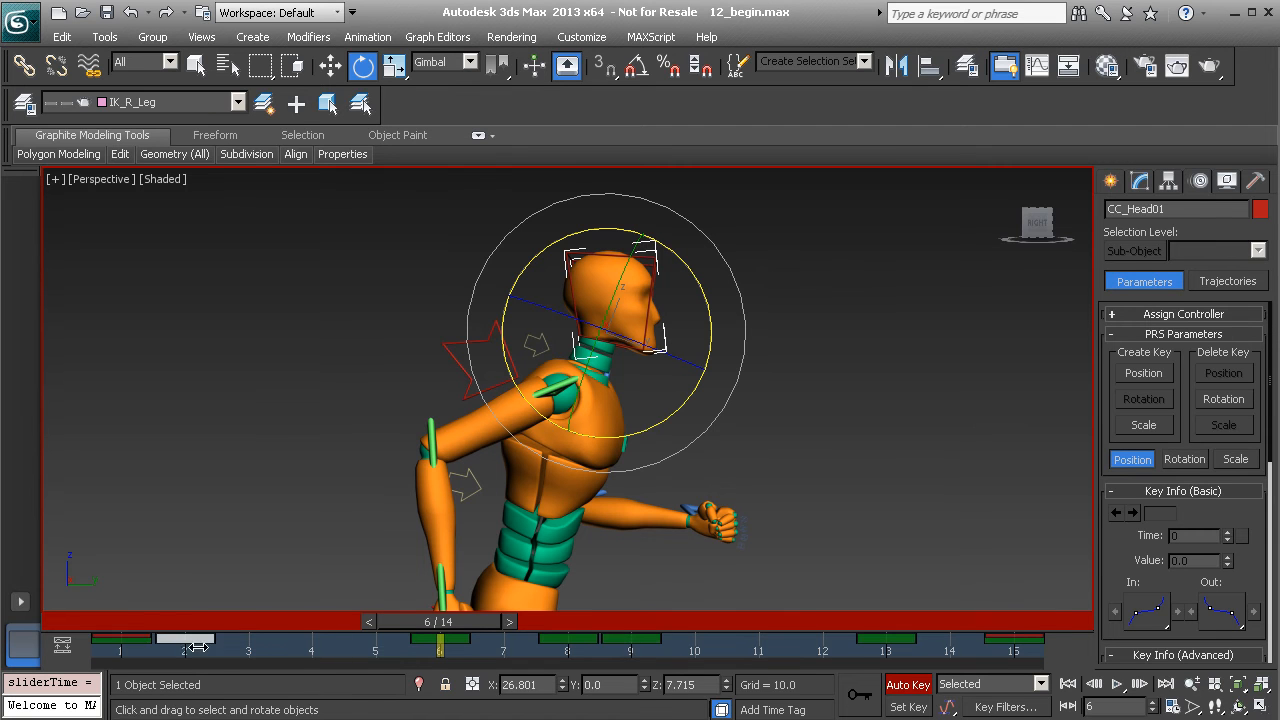
# Open the Curve Editor for the head control and isolate its Zero Euler X Rotation curve
pyautogui.rightClick(814, 348)
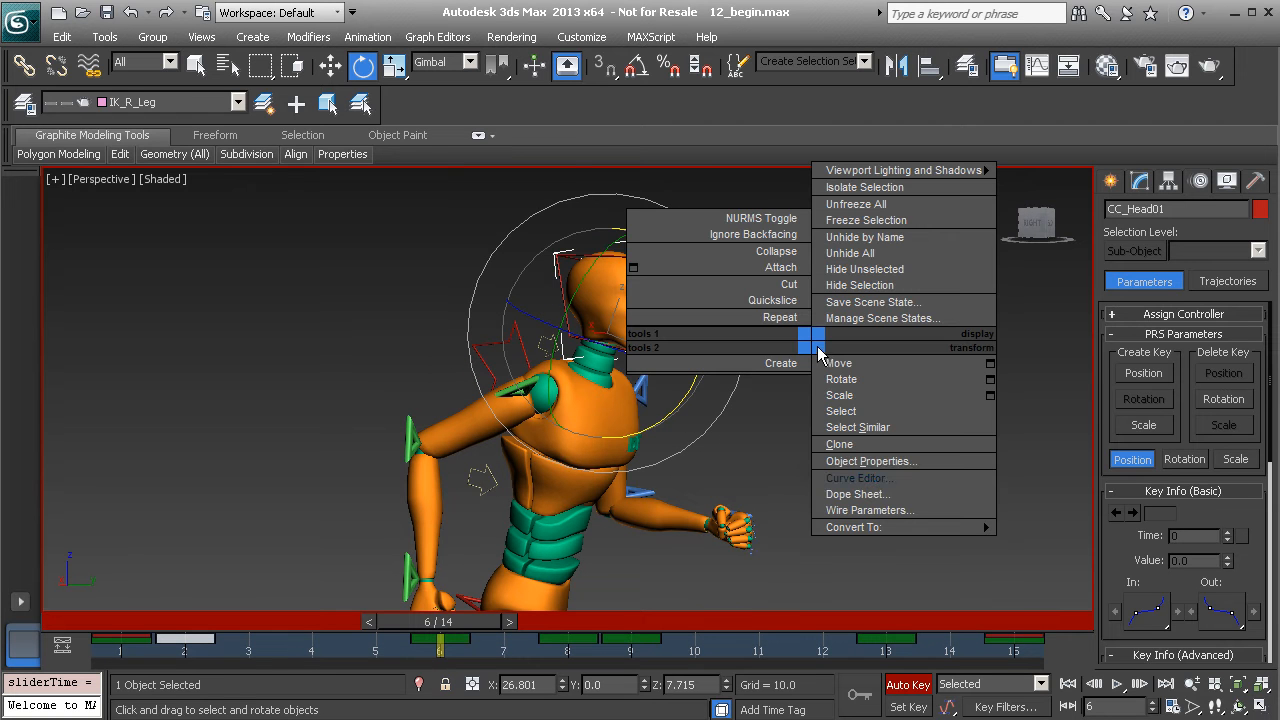
pyautogui.click(887, 476)
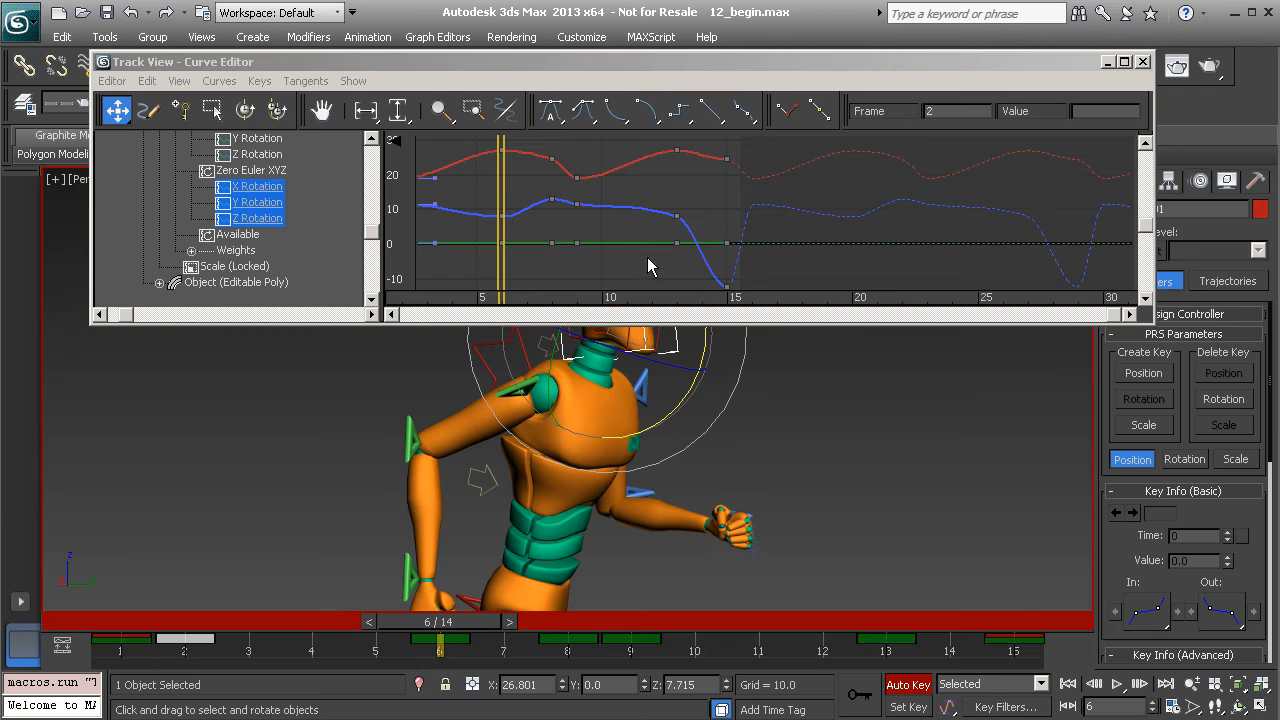
pyautogui.moveTo(583, 240); pyautogui.dragTo(659, 226, button='middle')
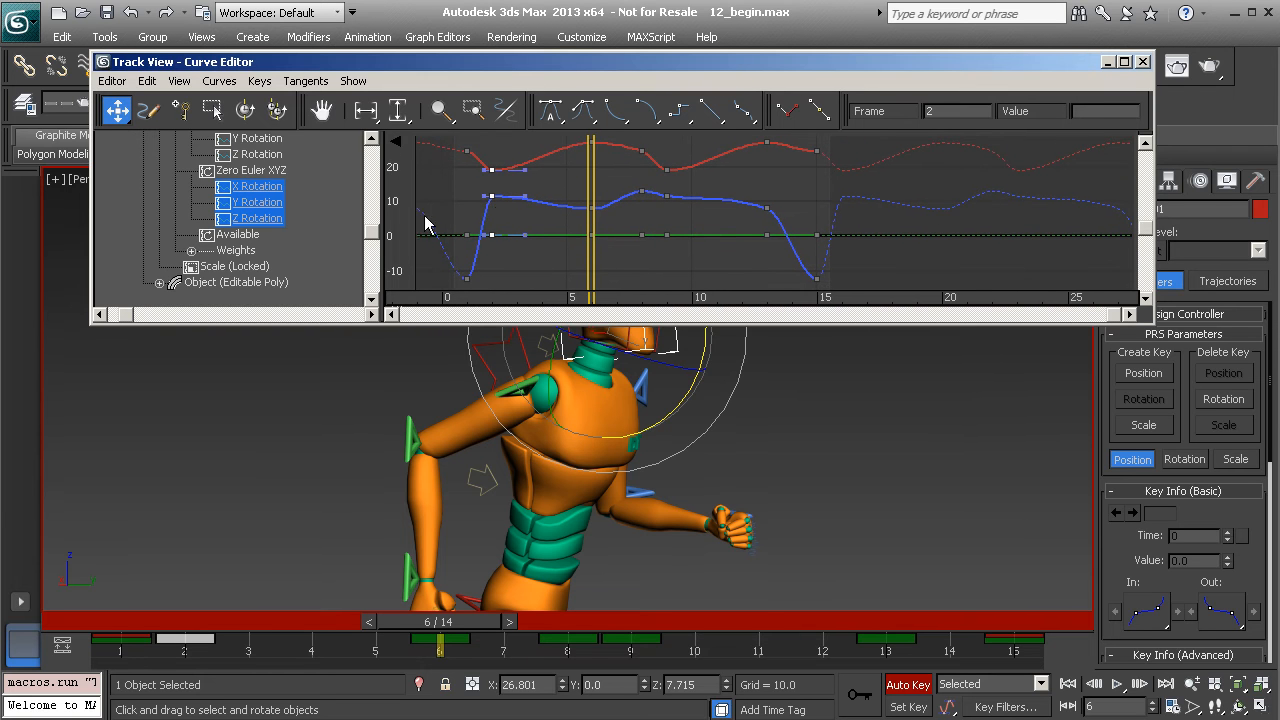
pyautogui.click(262, 187)
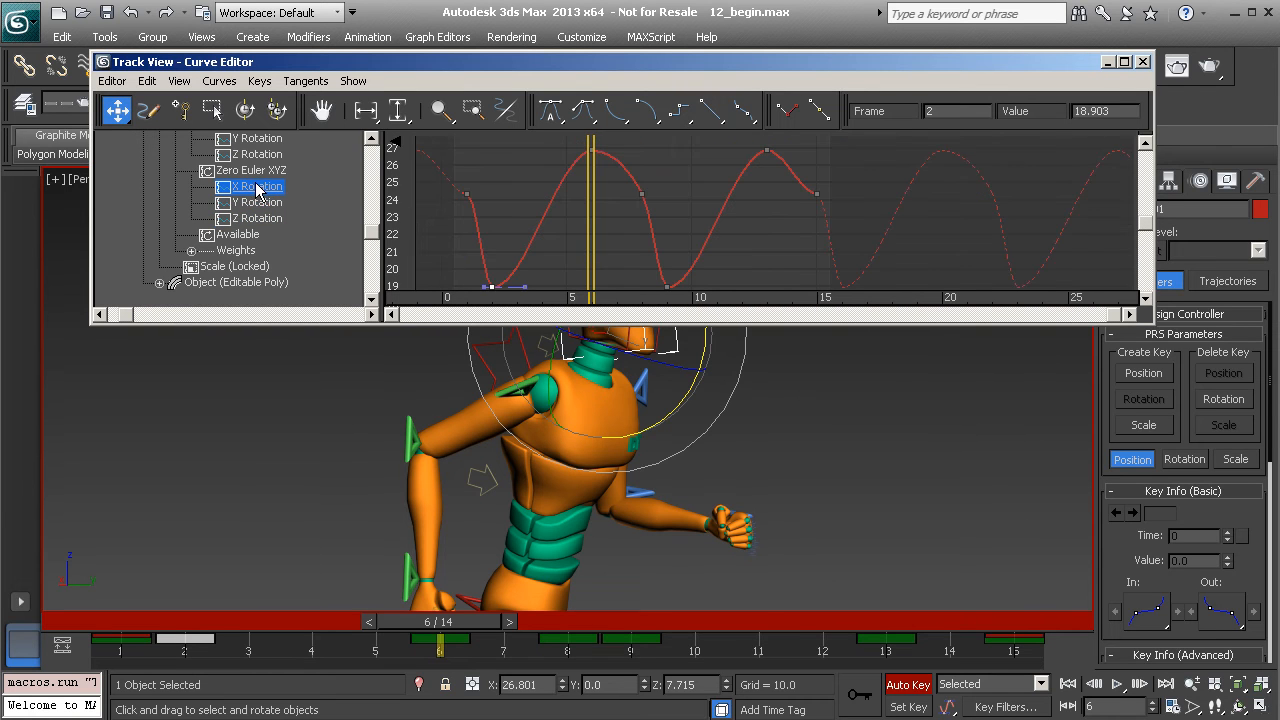
# Delete all the keys between frames 1 and 15 from the head's Y Rotation curve
pyautogui.click(262, 203)
pyautogui.moveTo(515, 172); pyautogui.dragTo(666, 229)
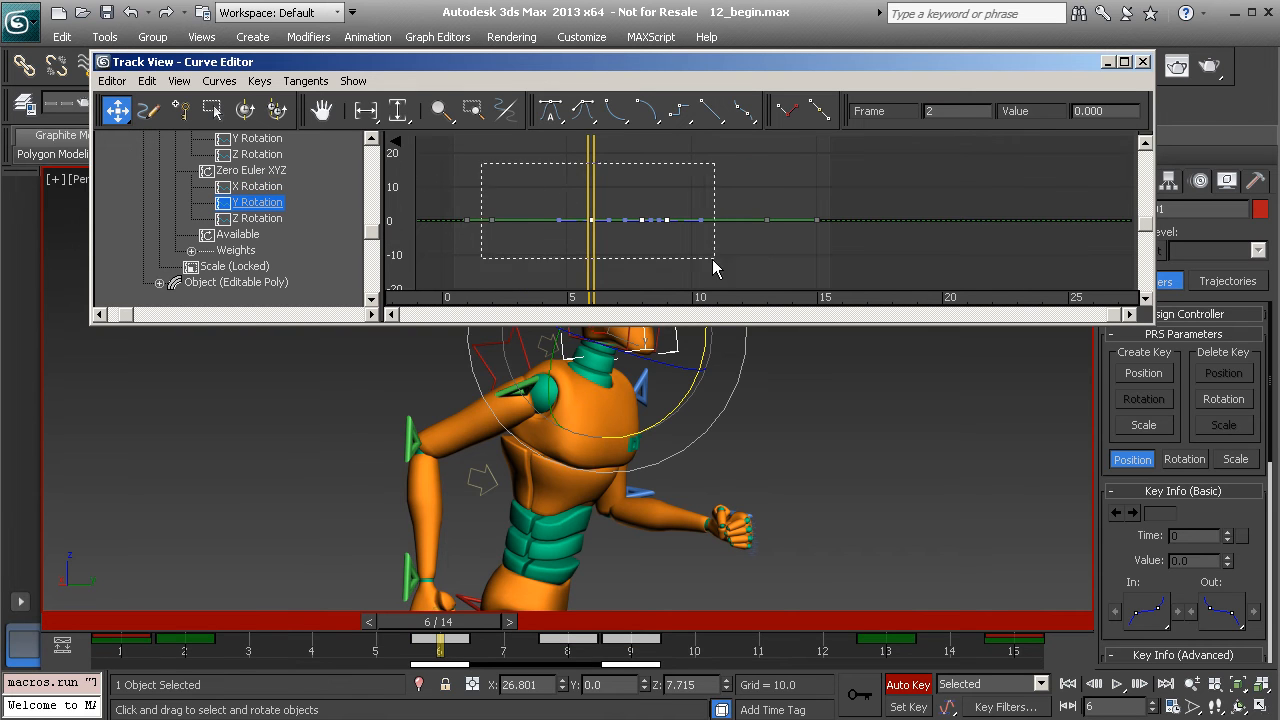
pyautogui.moveTo(784, 245); pyautogui.dragTo(786, 245)
pyautogui.press('Delete')
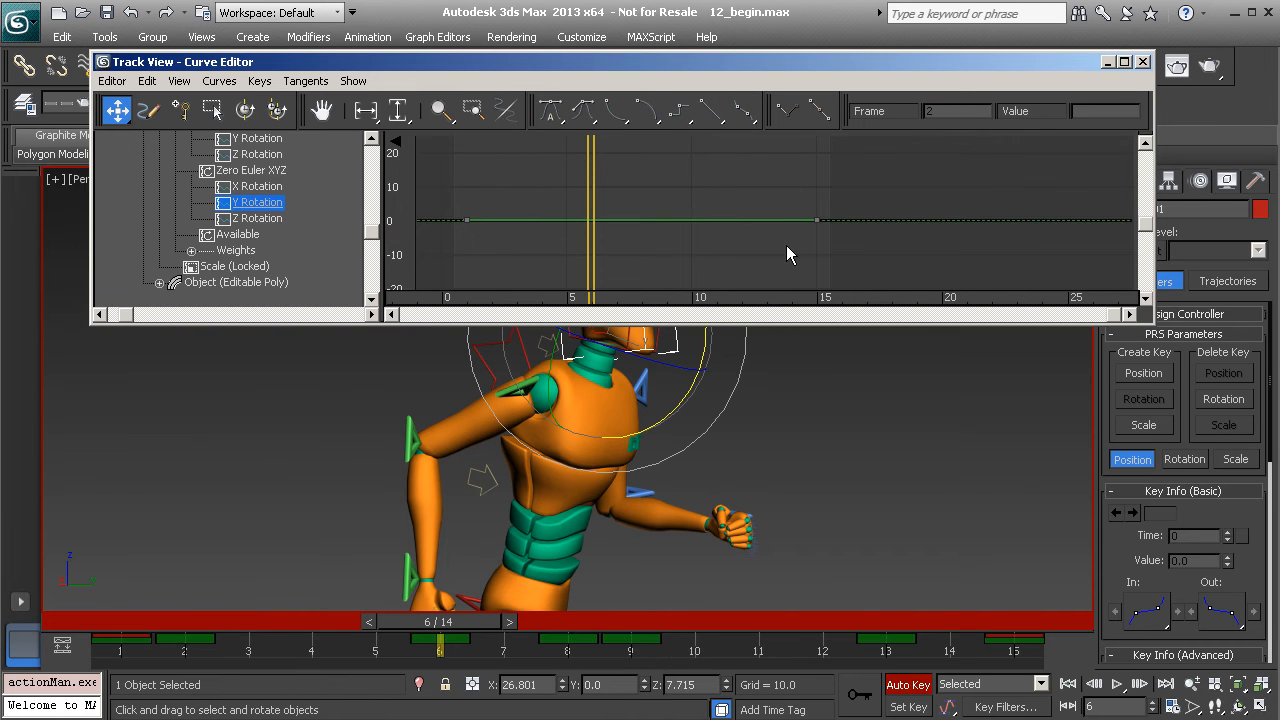
# Check the head's Z Rotation at frame 2 from the front and delete that curve's keys at frames 2 and 6
pyautogui.click(274, 218)
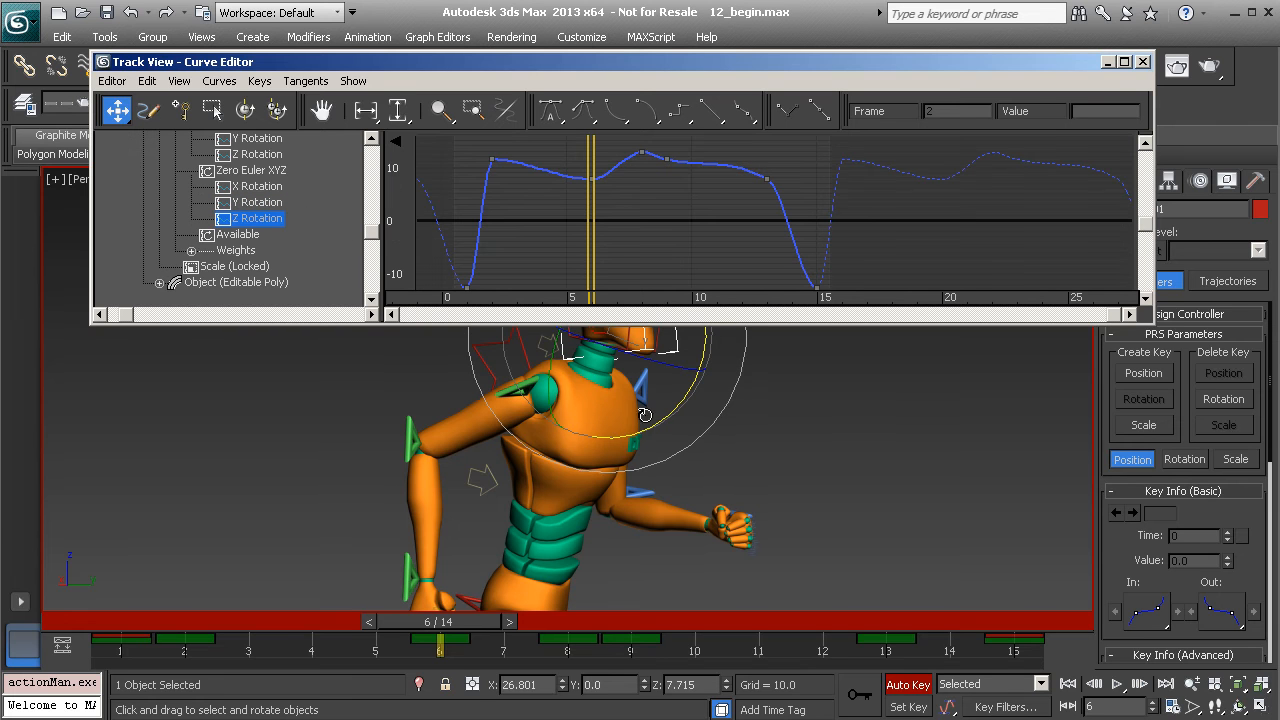
pyautogui.keyDown('alt'); pyautogui.moveTo(755, 455); pyautogui.dragTo(680, 455, button='middle'); pyautogui.keyUp('alt')
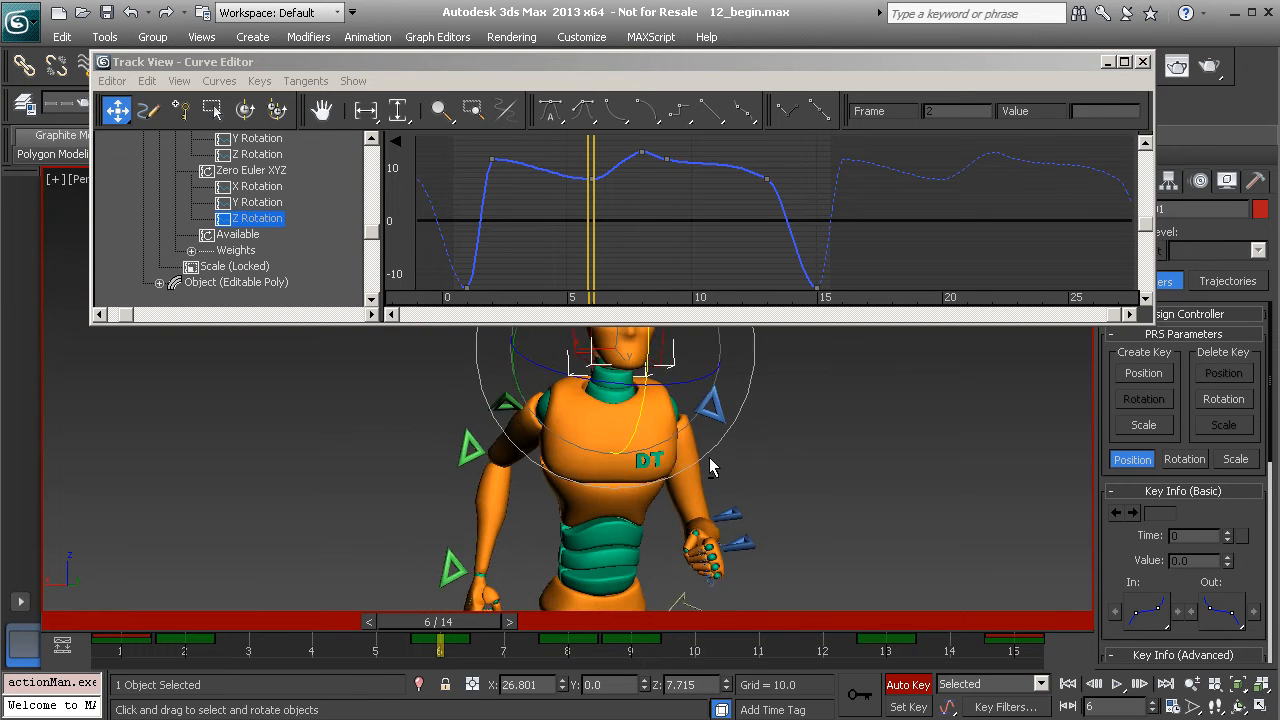
pyautogui.scroll(-1, 802, 538)
pyautogui.keyDown('alt'); pyautogui.moveTo(800, 467); pyautogui.dragTo(695, 467, button='middle'); pyautogui.keyUp('alt')
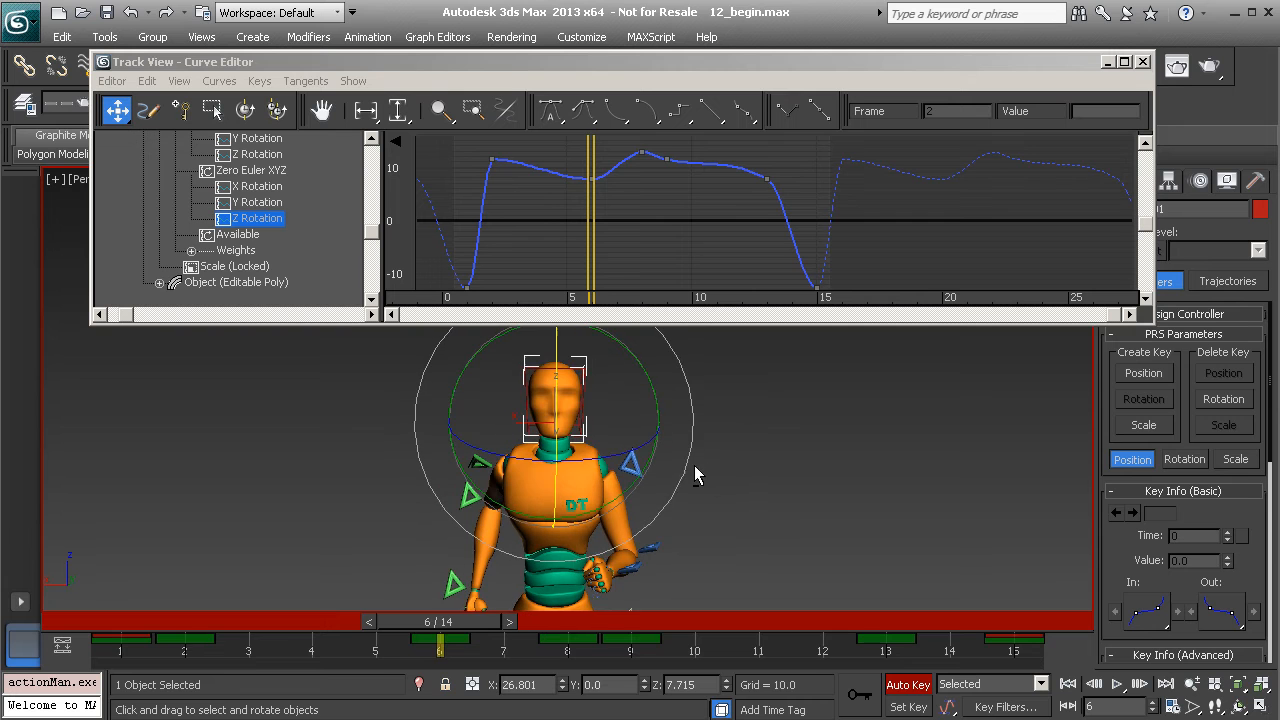
pyautogui.moveTo(462, 620); pyautogui.dragTo(228, 577)
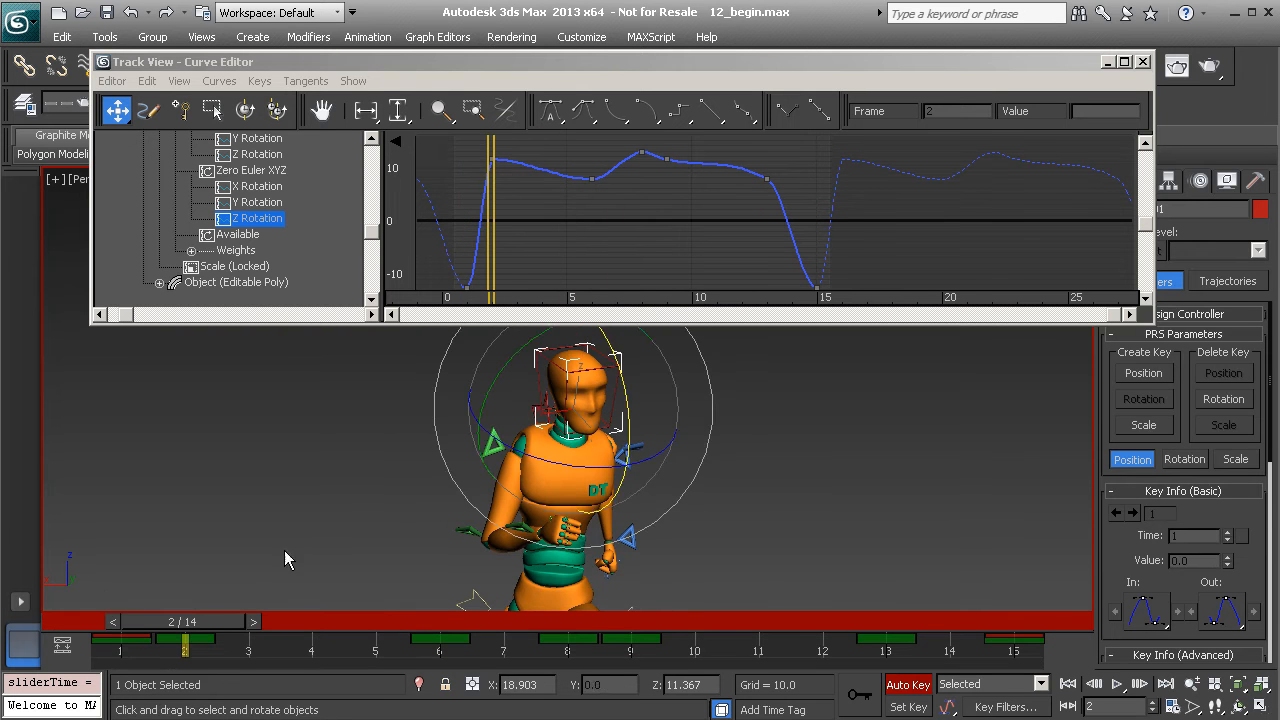
pyautogui.moveTo(529, 214); pyautogui.dragTo(486, 162)
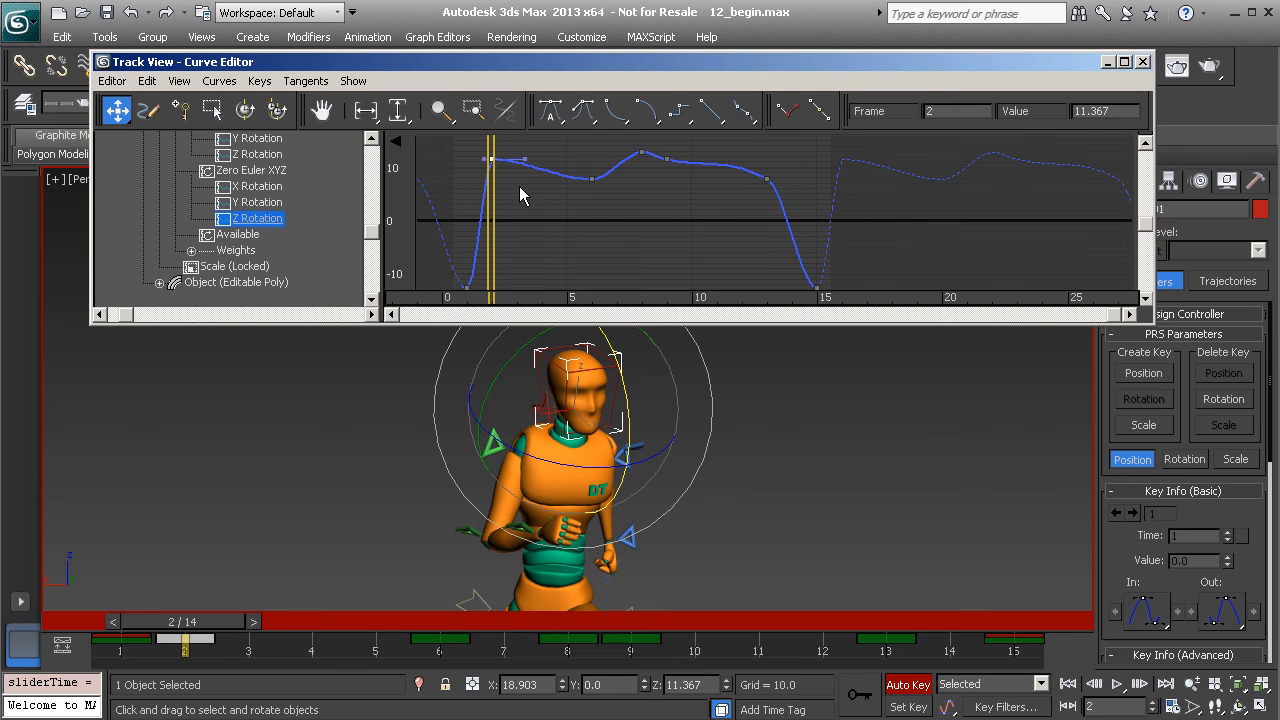
pyautogui.press('Delete')
pyautogui.moveTo(651, 220); pyautogui.dragTo(546, 156)
pyautogui.press('Delete')
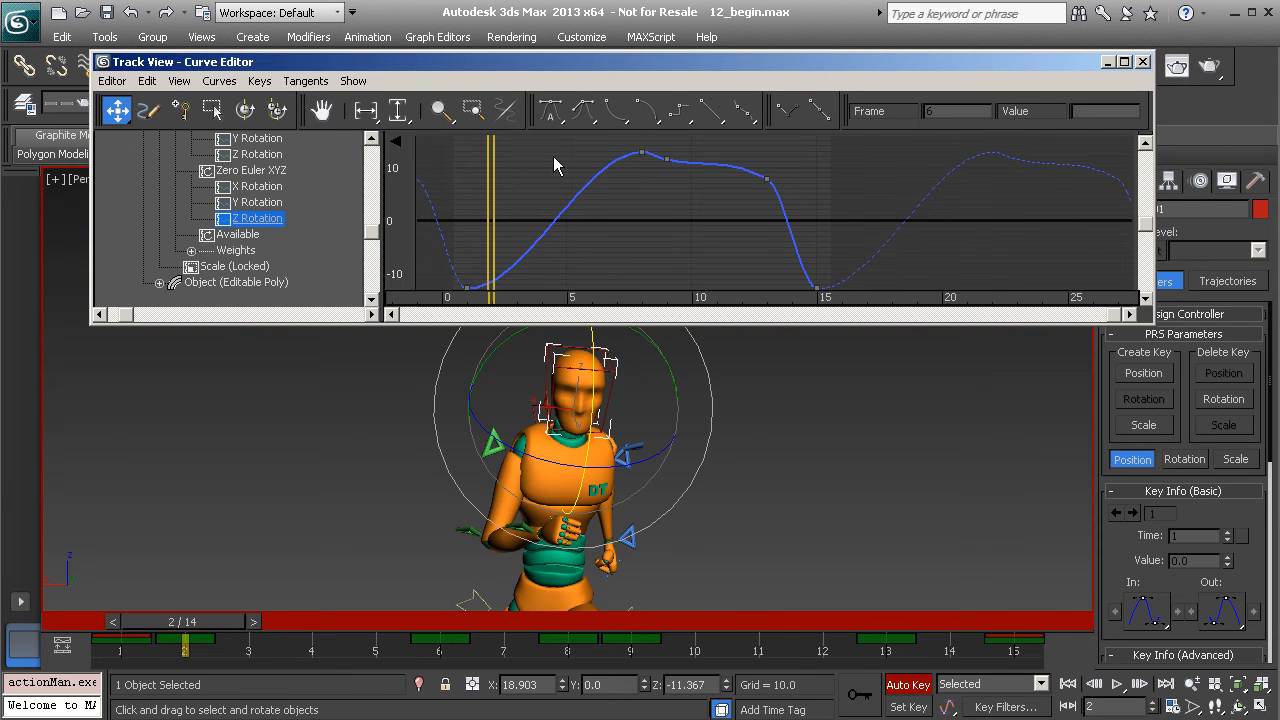
# Delete the keys at frames 9 and 13 from the head's Z Rotation curve
pyautogui.moveTo(710, 215); pyautogui.dragTo(660, 158)
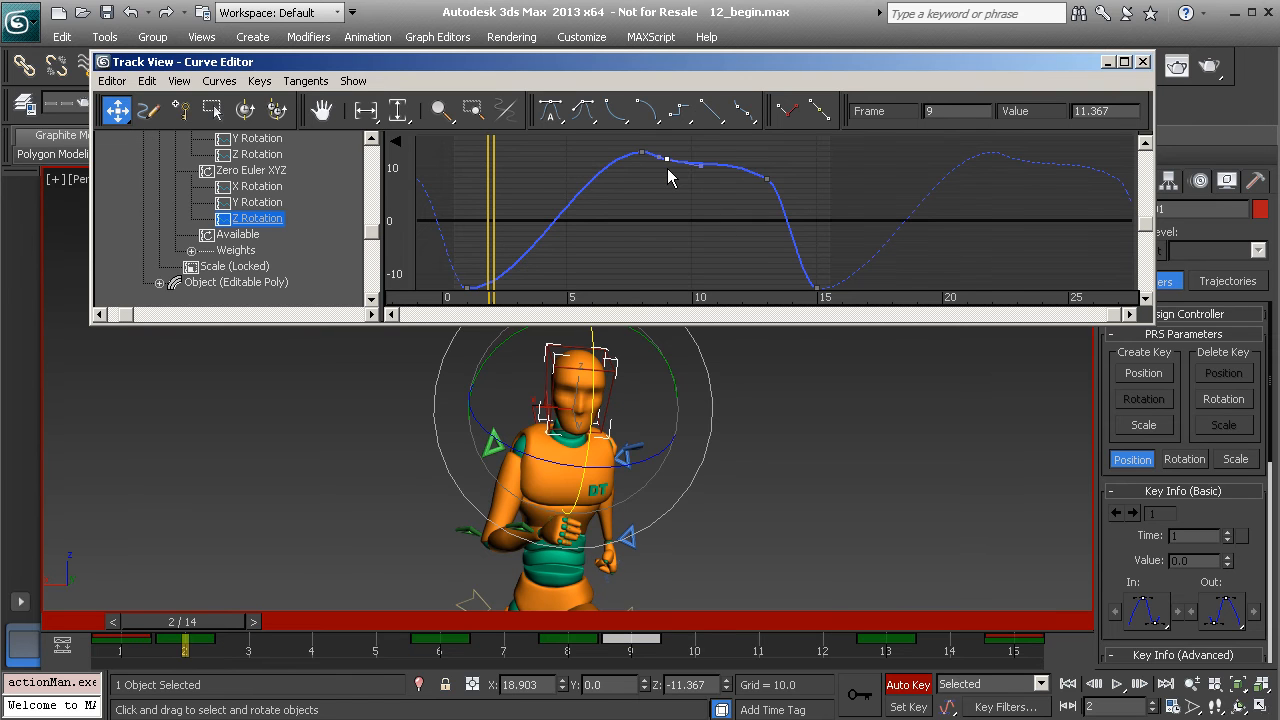
pyautogui.press('Delete')
pyautogui.moveTo(854, 215); pyautogui.dragTo(740, 157)
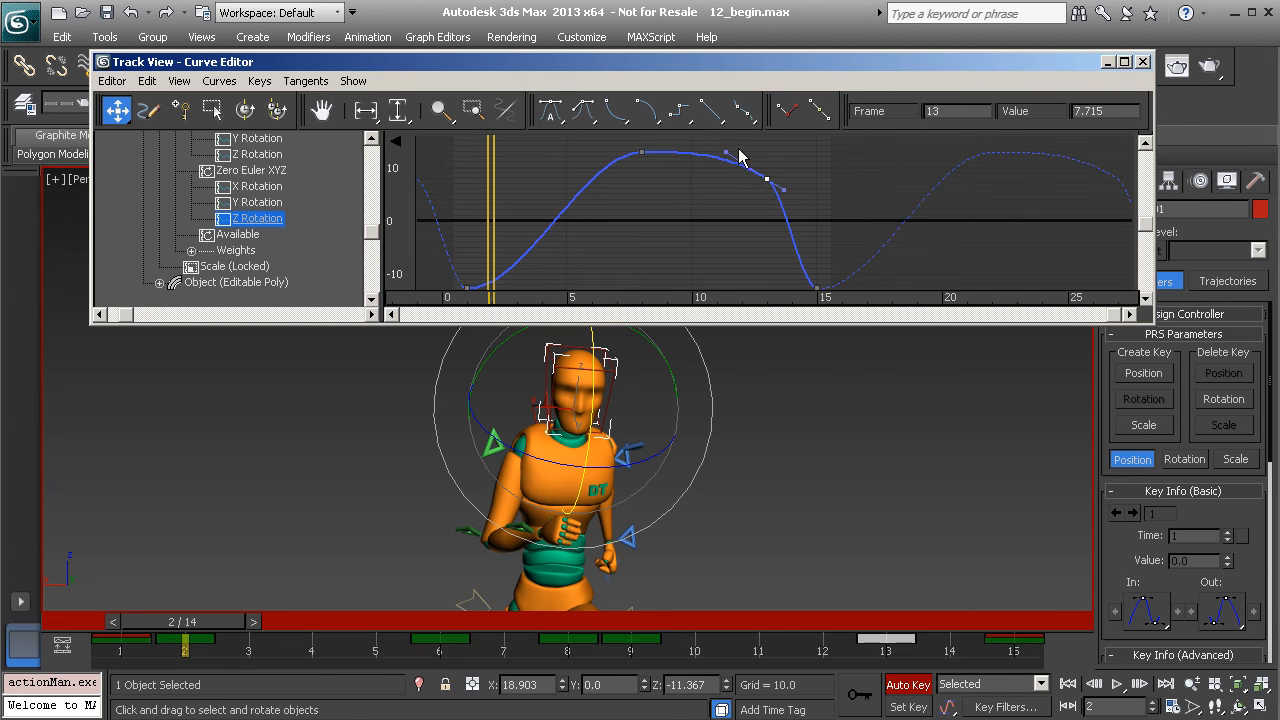
pyautogui.press('Delete')
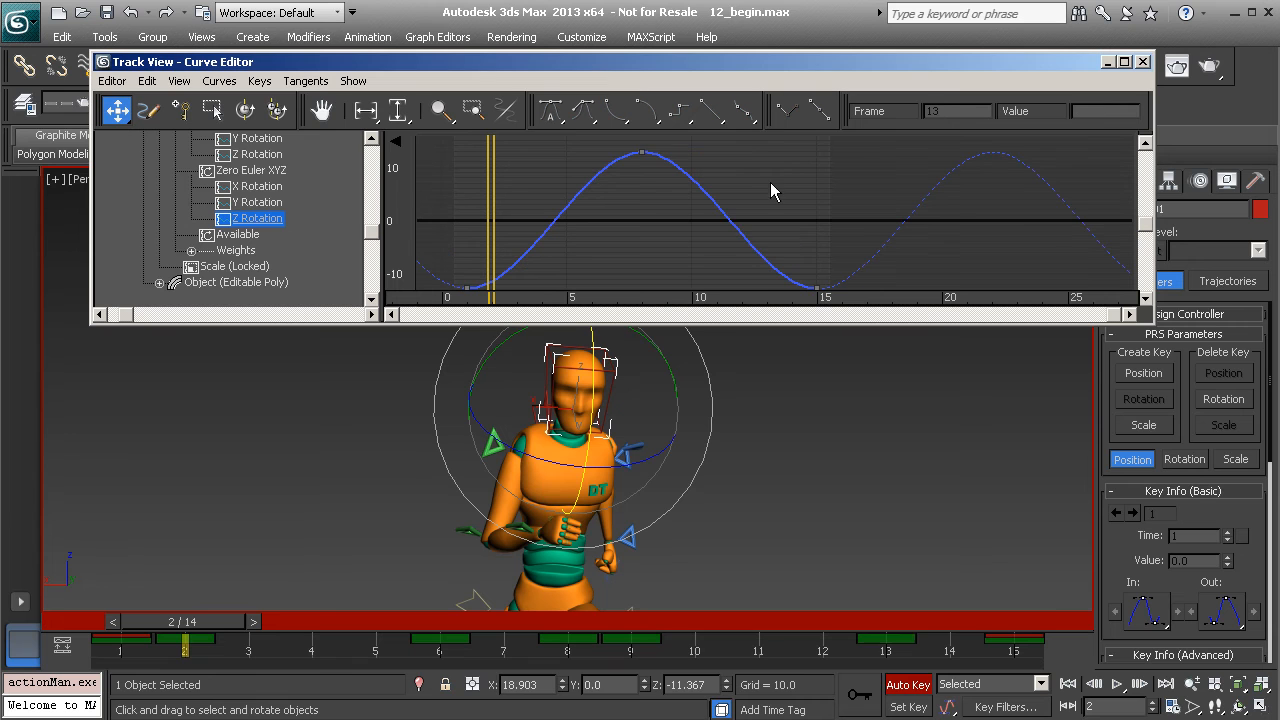
# Compare the head's Z Rotation key values at frames 8 and 15
pyautogui.moveTo(614, 150); pyautogui.dragTo(611, 143)
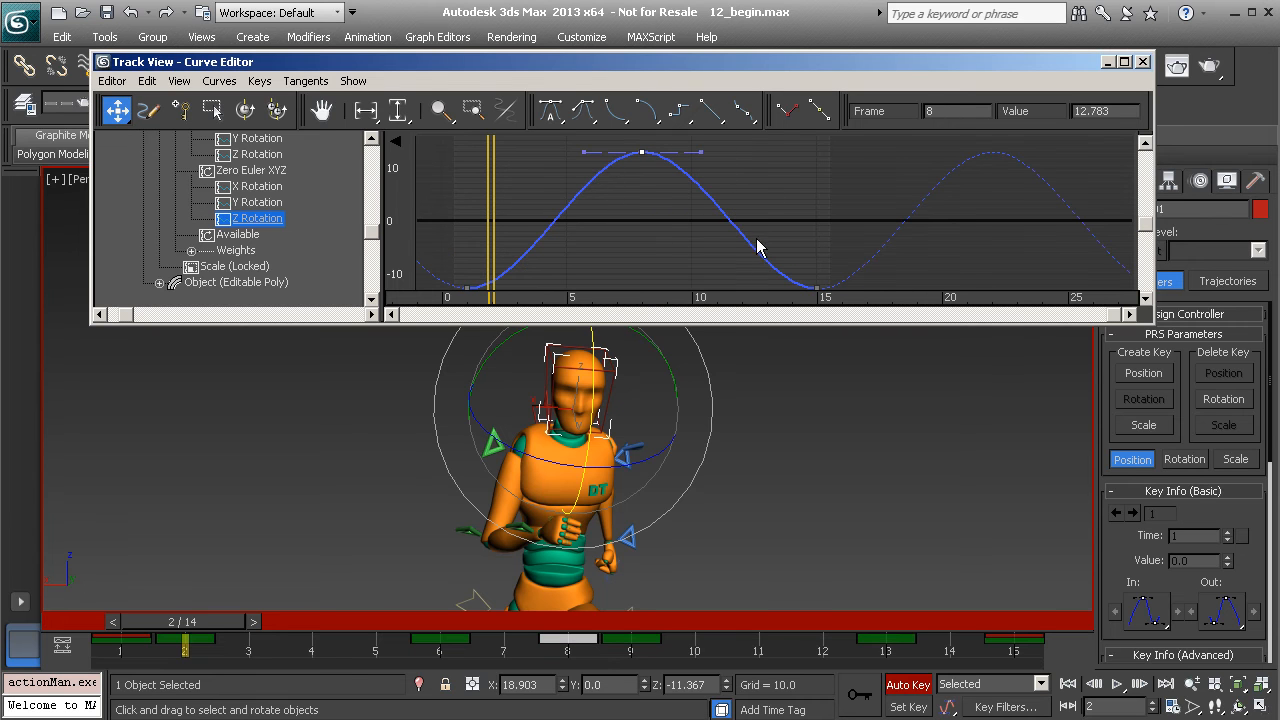
pyautogui.moveTo(885, 328)
pyautogui.mouseDown()
pyautogui.moveTo(895, 318)
pyautogui.moveTo(870, 308)
pyautogui.mouseUp()
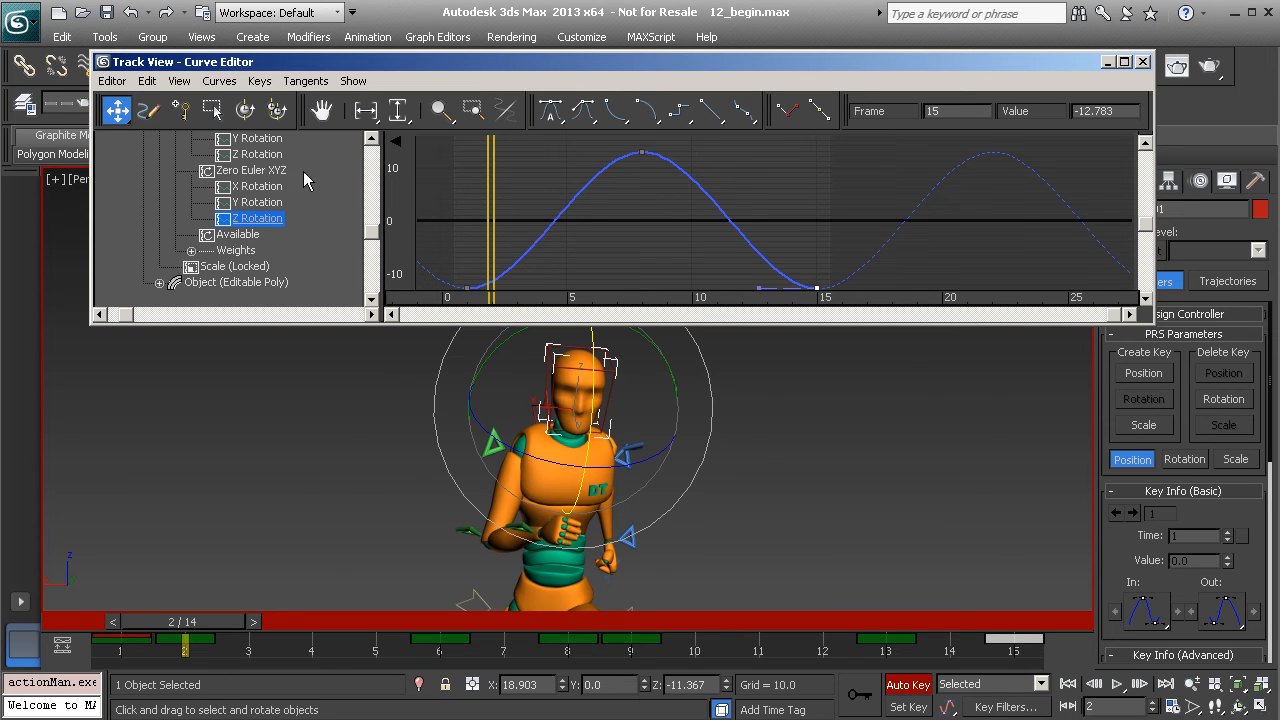
# Review the head's X Rotation curve with side-view playback and delete its key at frame 8
pyautogui.click(262, 187)
pyautogui.moveTo(720, 225); pyautogui.dragTo(836, 232, button='middle')
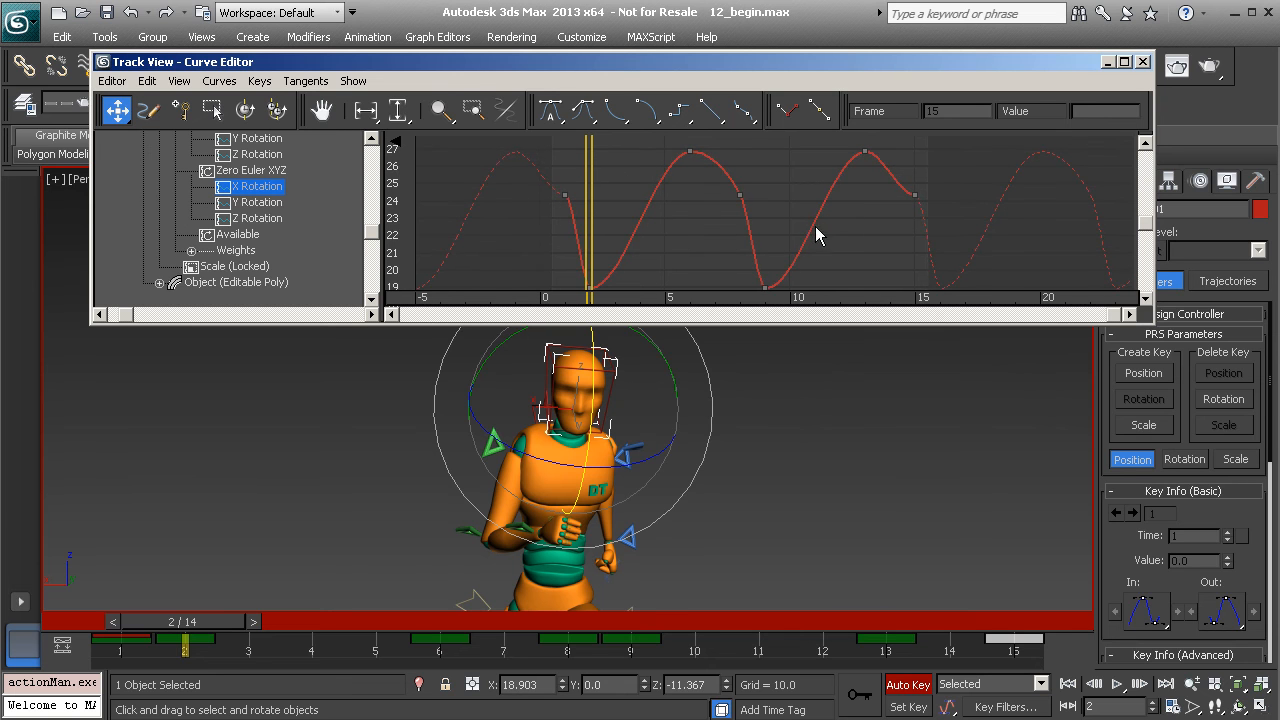
pyautogui.keyDown('alt'); pyautogui.moveTo(686, 465); pyautogui.dragTo(853, 578, button='middle'); pyautogui.keyUp('alt')
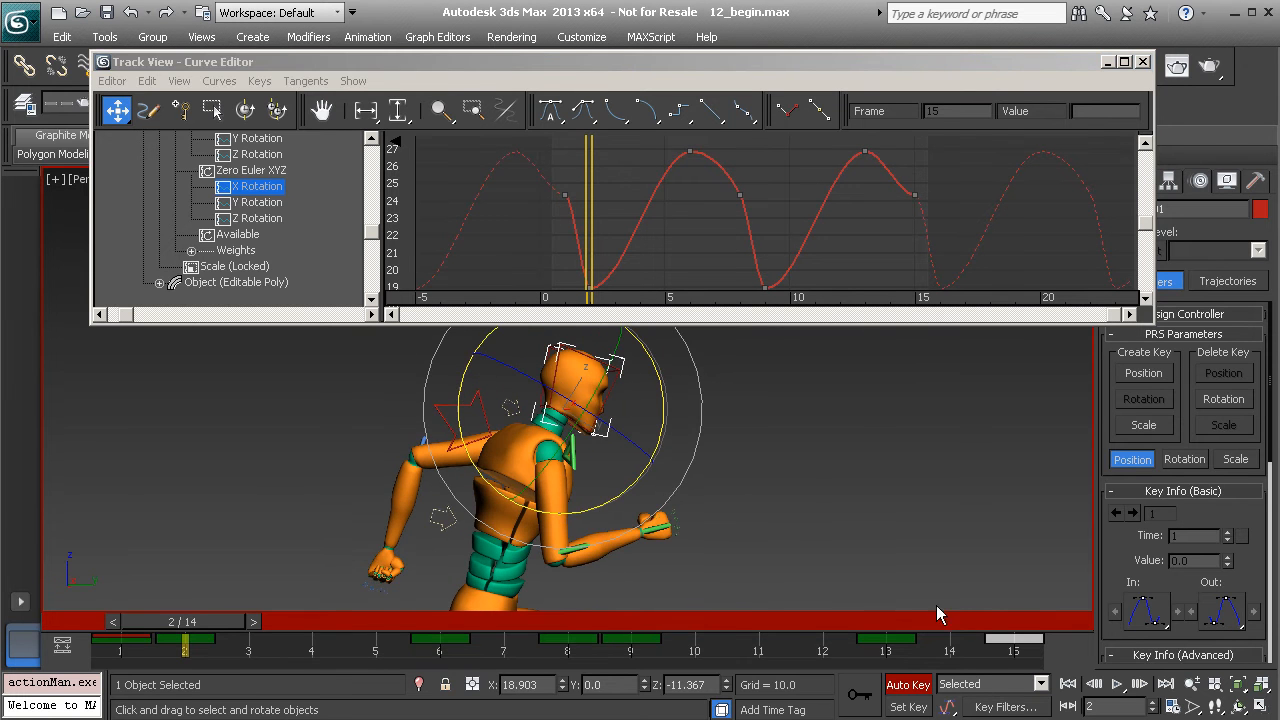
pyautogui.click(1117, 684)
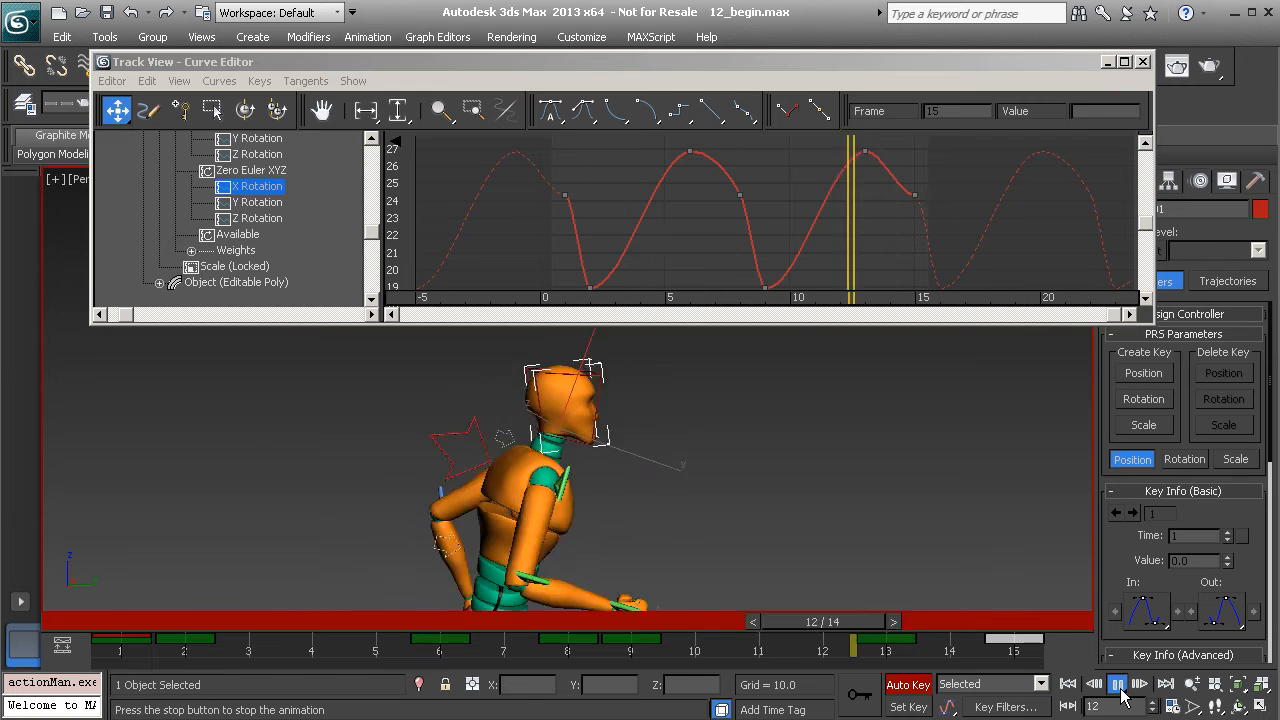
pyautogui.moveTo(822, 221); pyautogui.dragTo(713, 190)
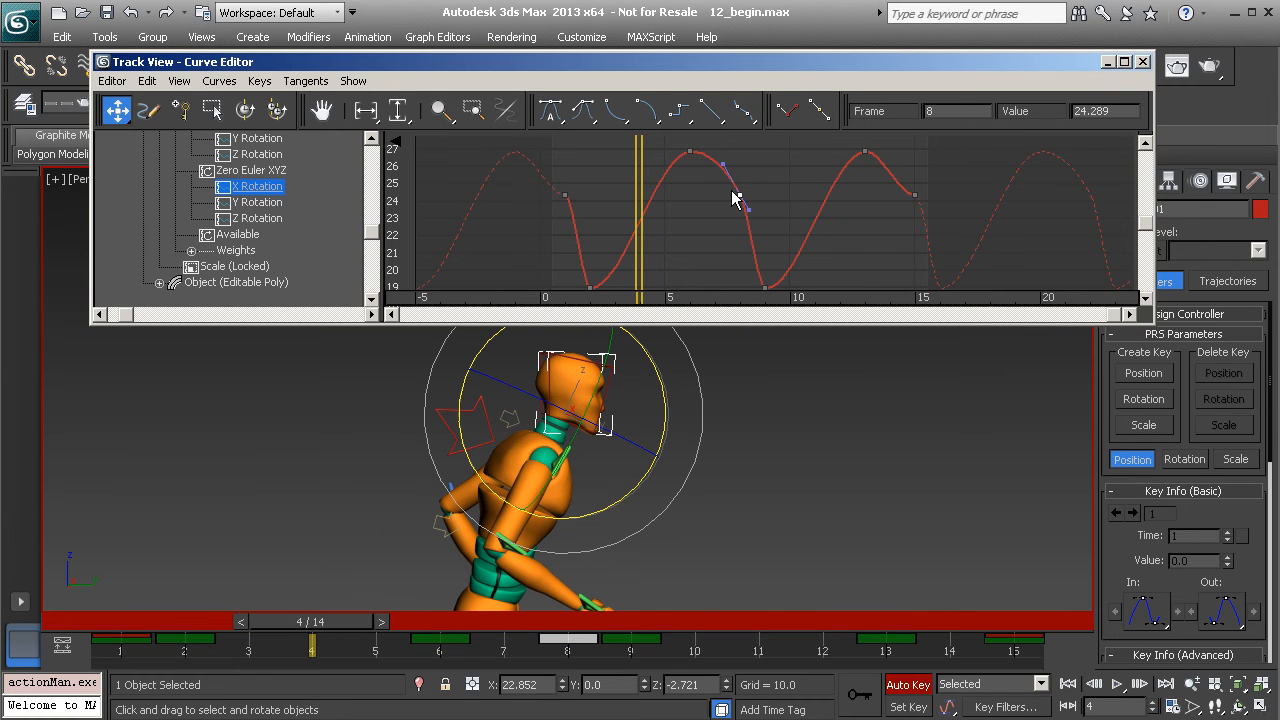
pyautogui.click(733, 199)
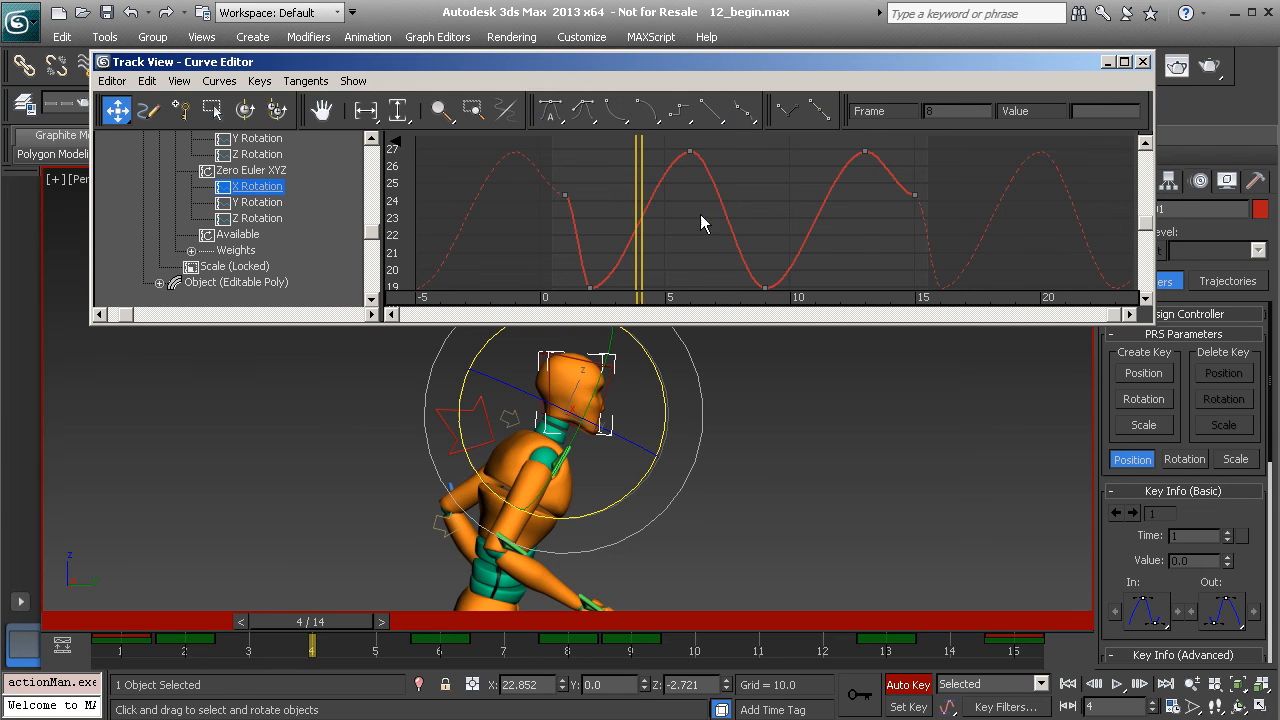
# Lower the head's X Rotation keys at frames 1 and 15 to about 21.4 with smooth tangents, then convert them to custom tangents
pyautogui.moveTo(491, 180); pyautogui.dragTo(990, 238)
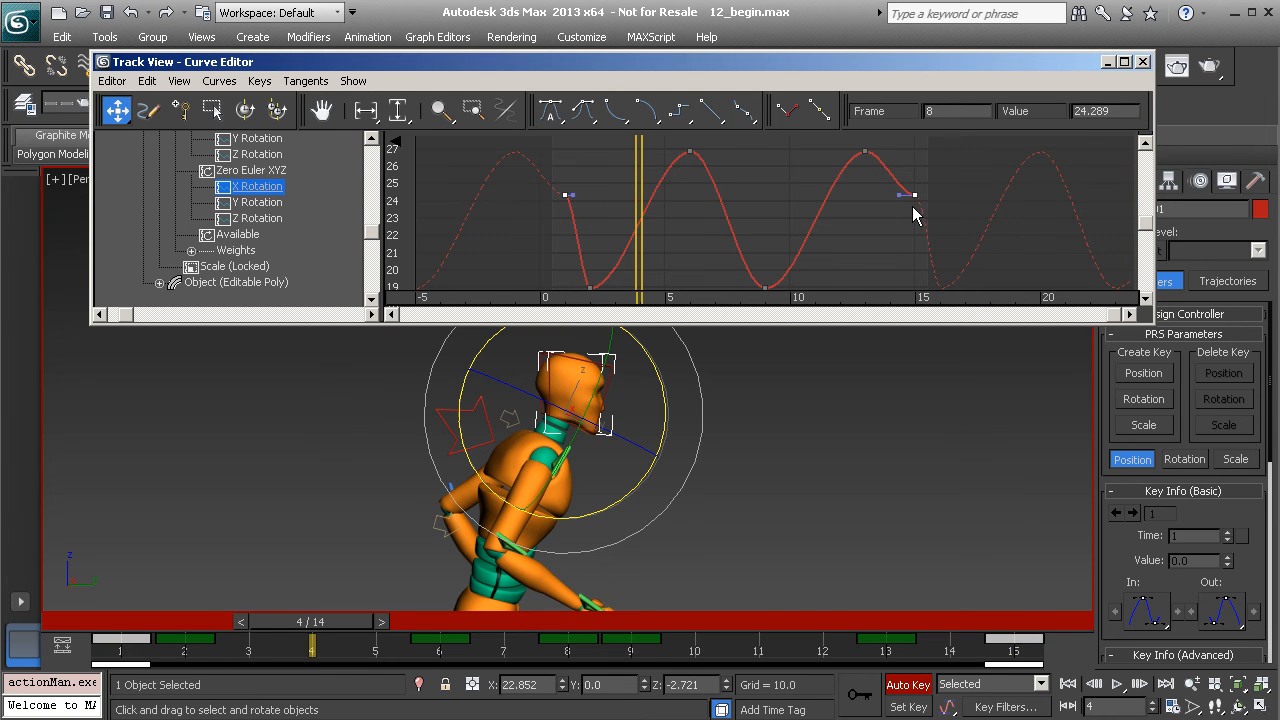
pyautogui.click(743, 111)
pyautogui.moveTo(914, 195); pyautogui.dragTo(912, 245)
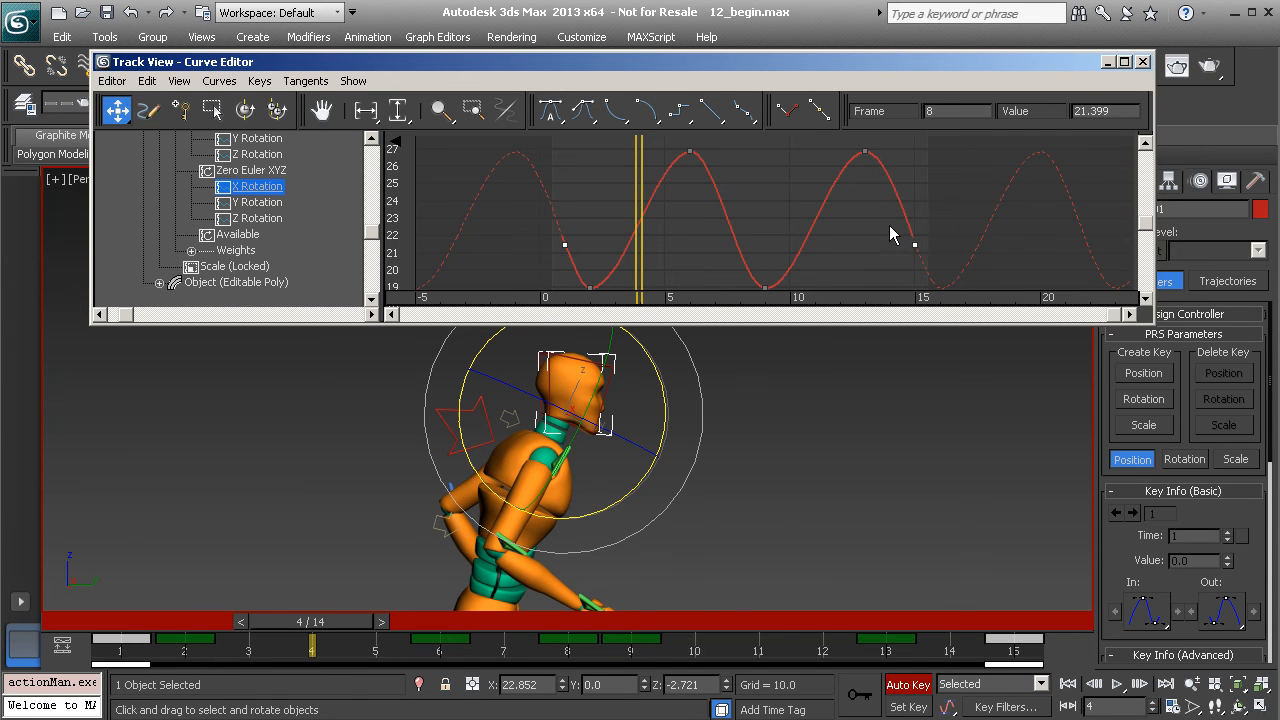
pyautogui.click(583, 111)
pyautogui.click(776, 159)
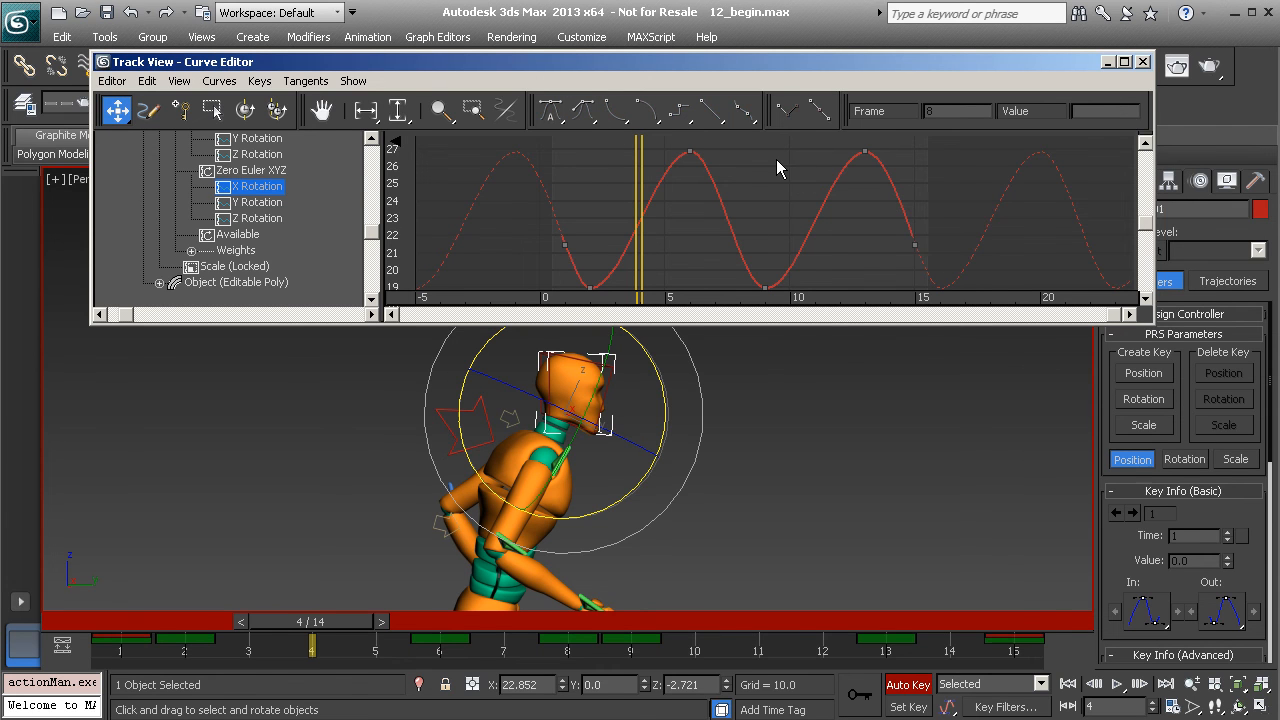
# Minimize the Curve Editor, deselect the head control and review the full character's looping run from the side and front
pyautogui.click(1107, 62)
pyautogui.click(1116, 684)
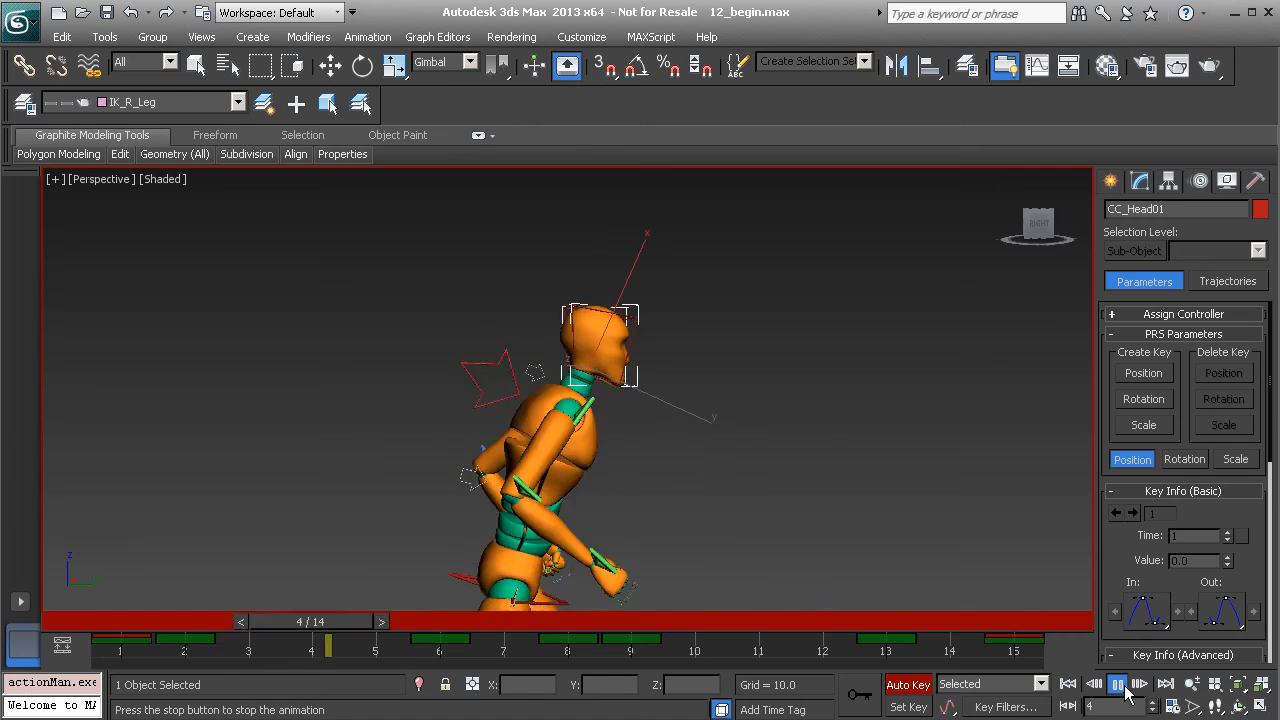
pyautogui.press('e')
pyautogui.click(760, 410)
pyautogui.moveTo(779, 448); pyautogui.dragTo(777, 371, button='middle')
pyautogui.click(1119, 688)
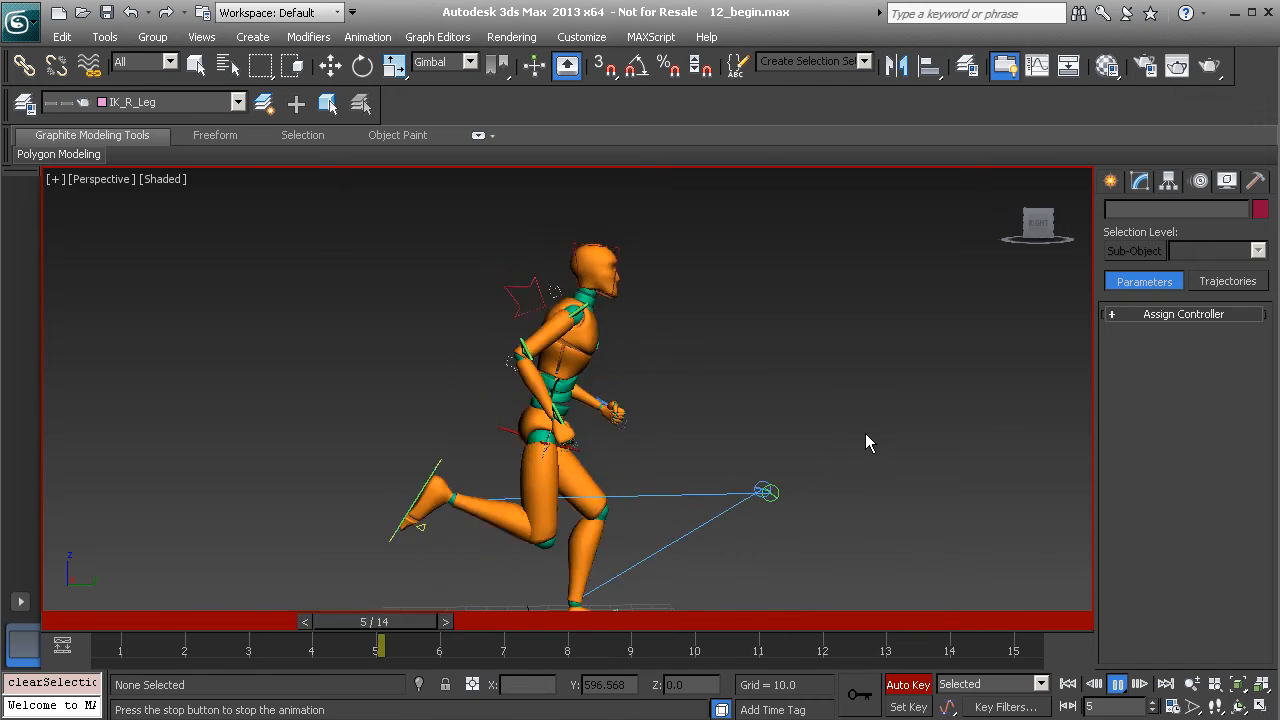
pyautogui.keyDown('alt'); pyautogui.moveTo(884, 410); pyautogui.dragTo(687, 385, button='middle'); pyautogui.keyUp('alt')
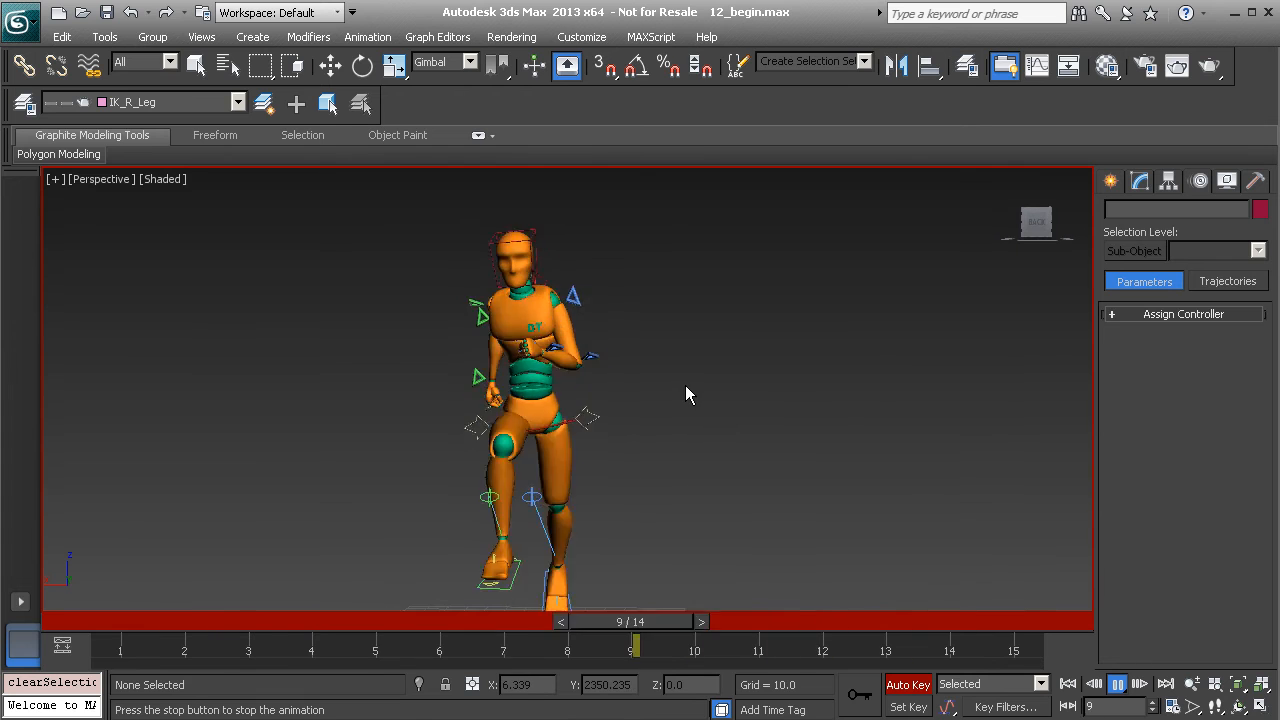
pyautogui.keyDown('alt'); pyautogui.moveTo(602, 385); pyautogui.dragTo(662, 344, button='middle'); pyautogui.keyUp('alt')
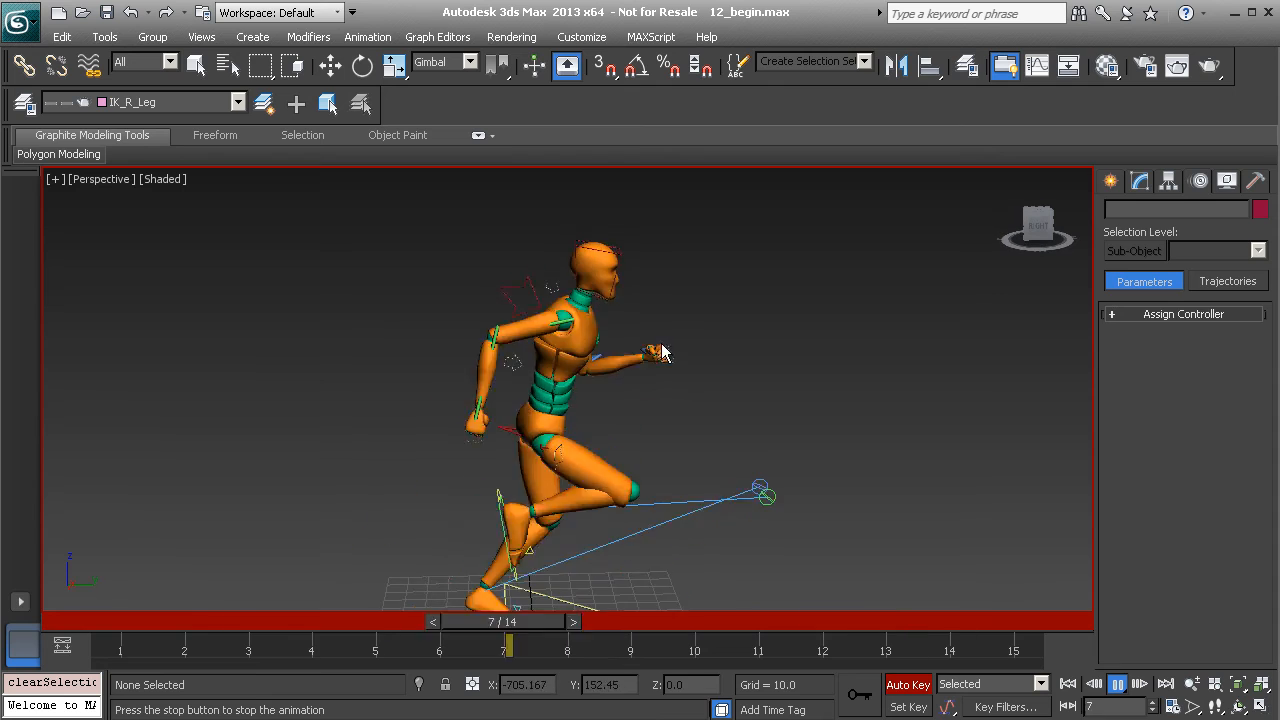
pyautogui.keyDown('alt'); pyautogui.moveTo(694, 401); pyautogui.dragTo(688, 364, button='middle'); pyautogui.keyUp('alt')
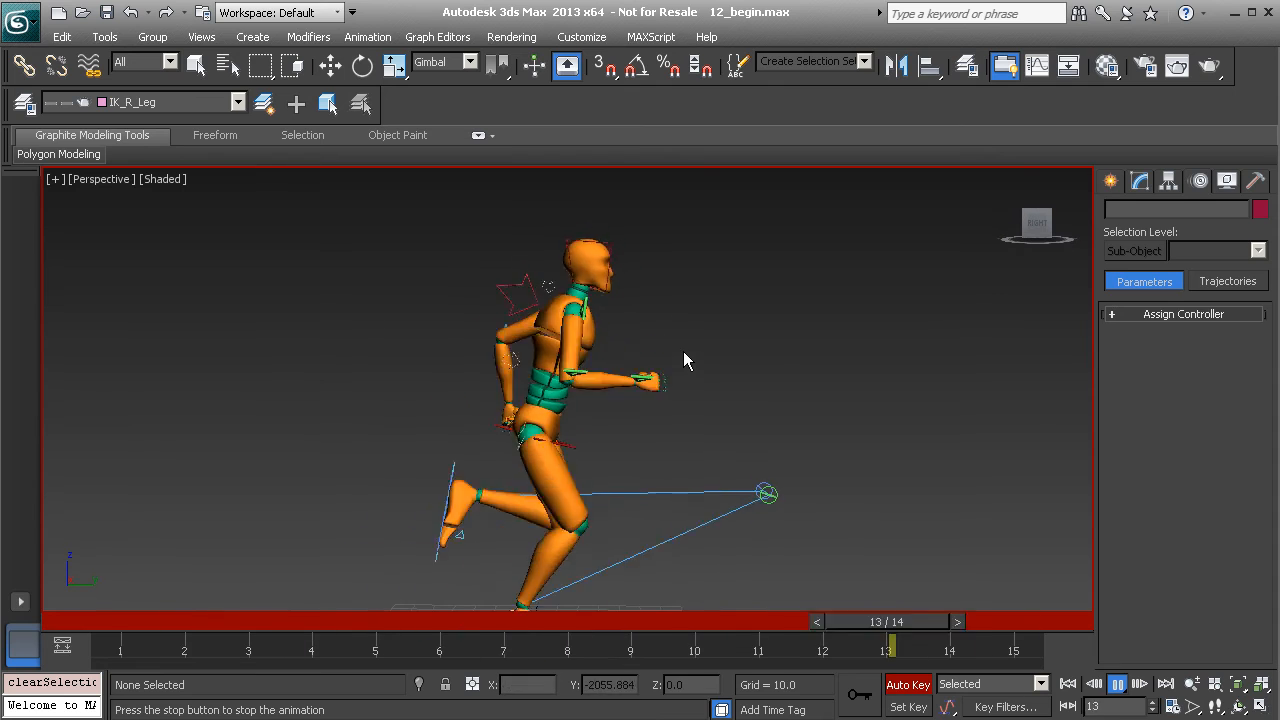